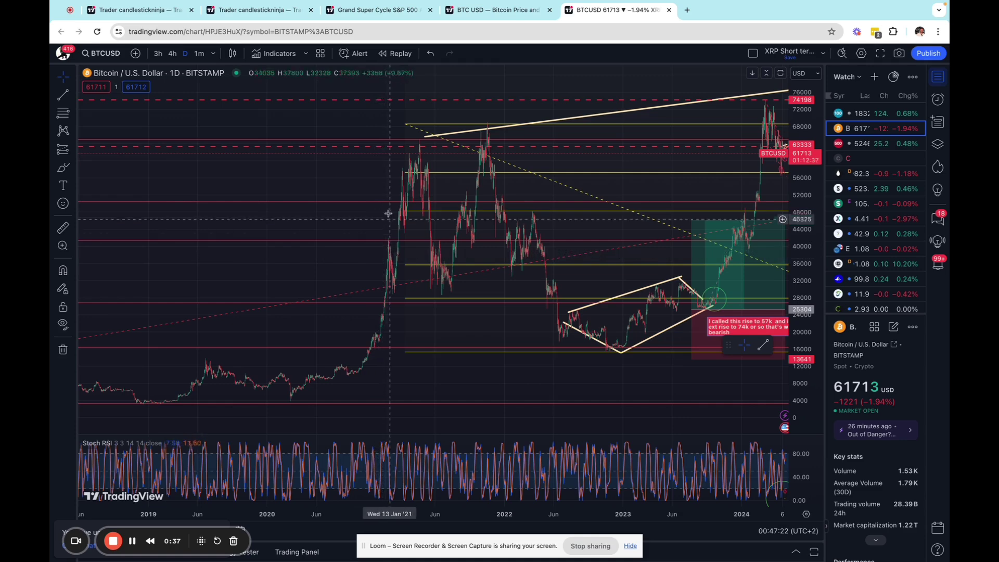
{"action": "left_click_drag", "start_coordinate": [367, 211], "coordinate": [324, 232]}
{"action": "scroll", "coordinate": [323, 233], "scroll_direction": "up", "scroll_amount": 3}
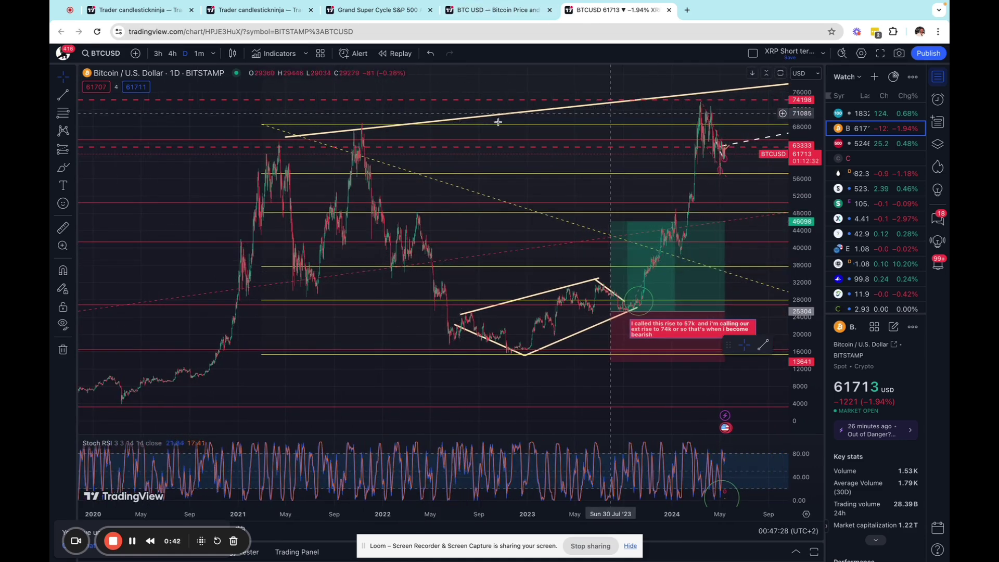
{"action": "left_click", "coordinate": [214, 54]}
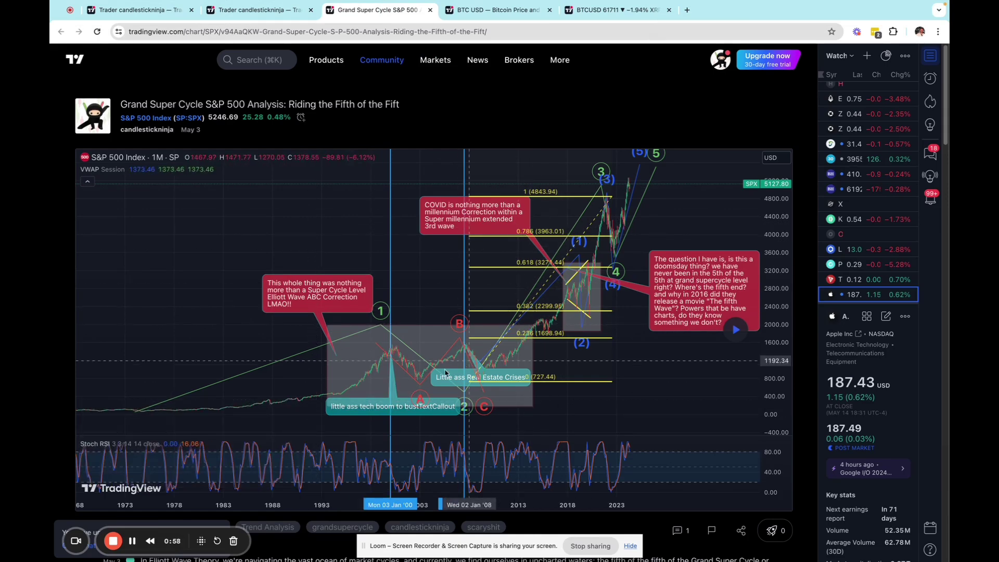
Review the published VIX Memory Lane idea, closing the ad that covers it, and the "One more RIOT to $16" idea
{"action": "left_click", "coordinate": [274, 11]}
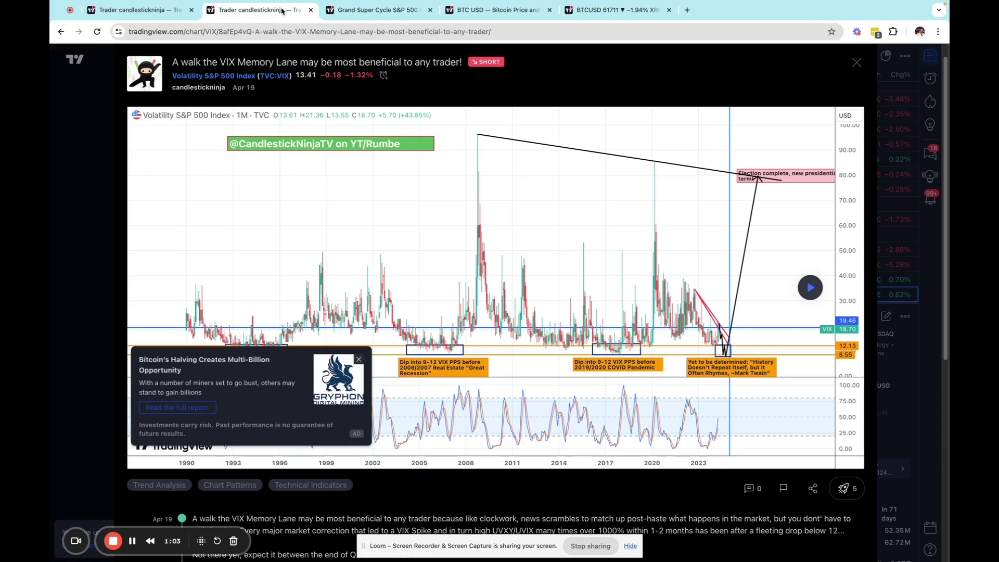
{"action": "left_click", "coordinate": [359, 360]}
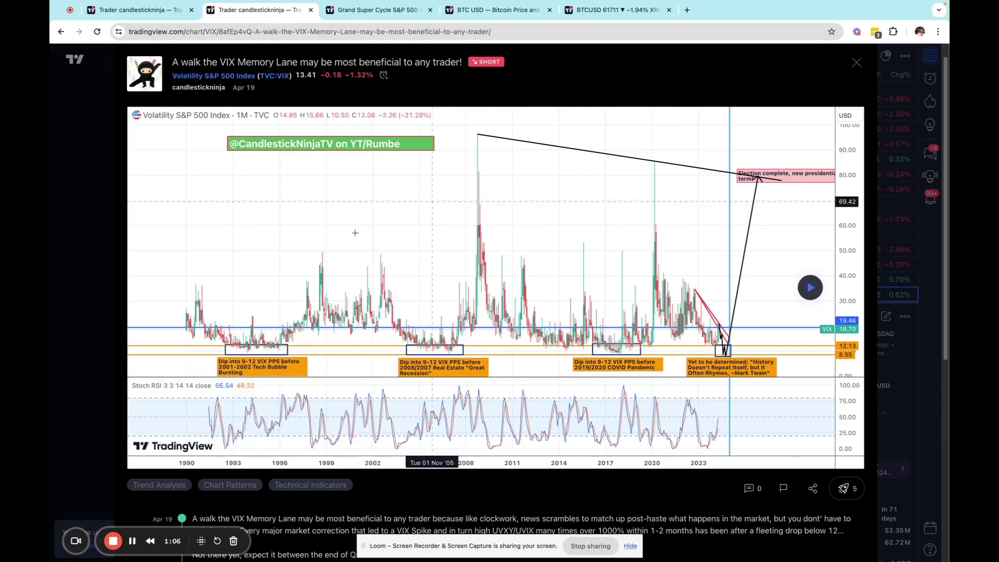
{"action": "left_click", "coordinate": [166, 10]}
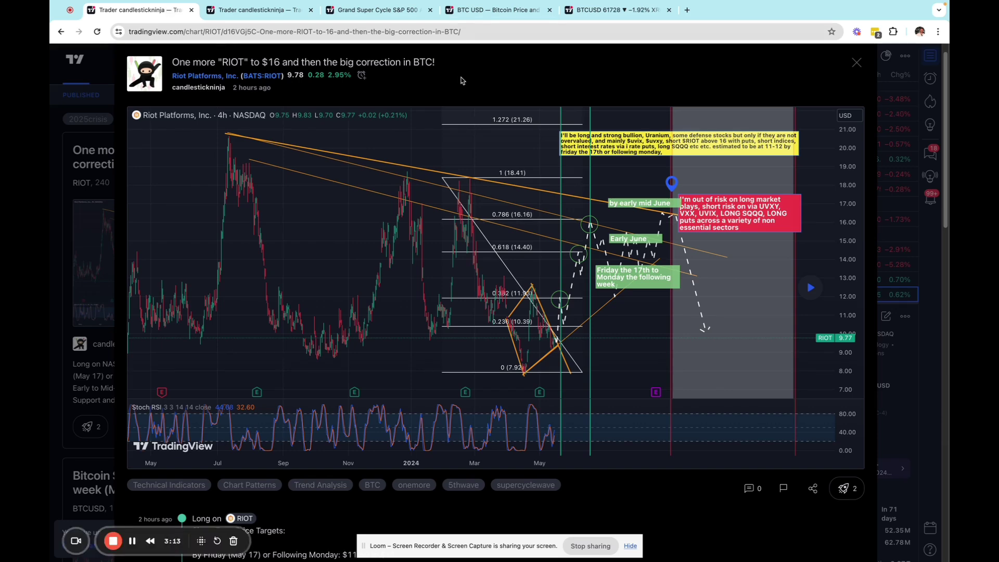
{"action": "mouse_move", "coordinate": [544, 4]}
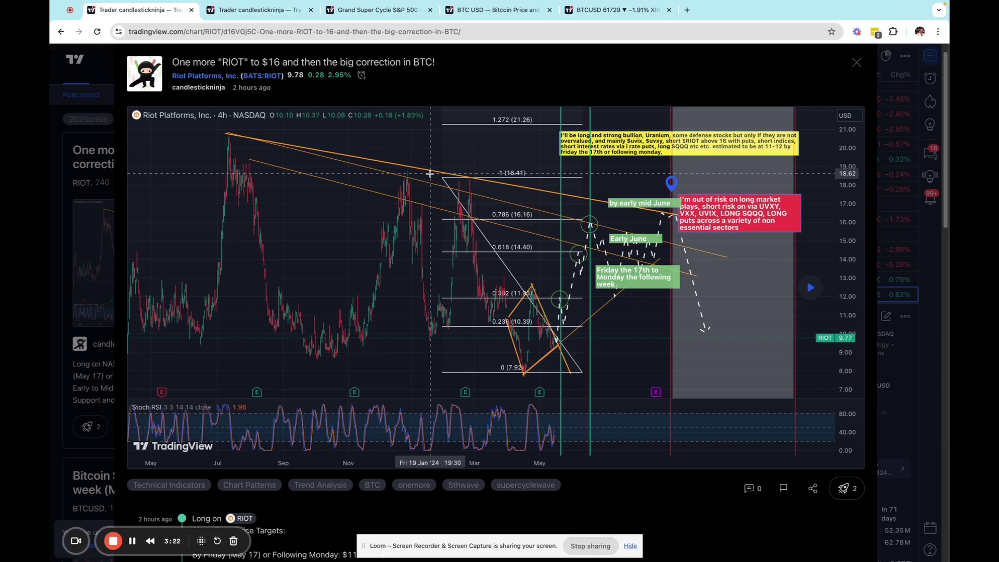
Return to the BTCUSD daily chart, dismiss the interval list and examine the price action from 2021 to 2024
{"action": "key", "text": "super+5"}
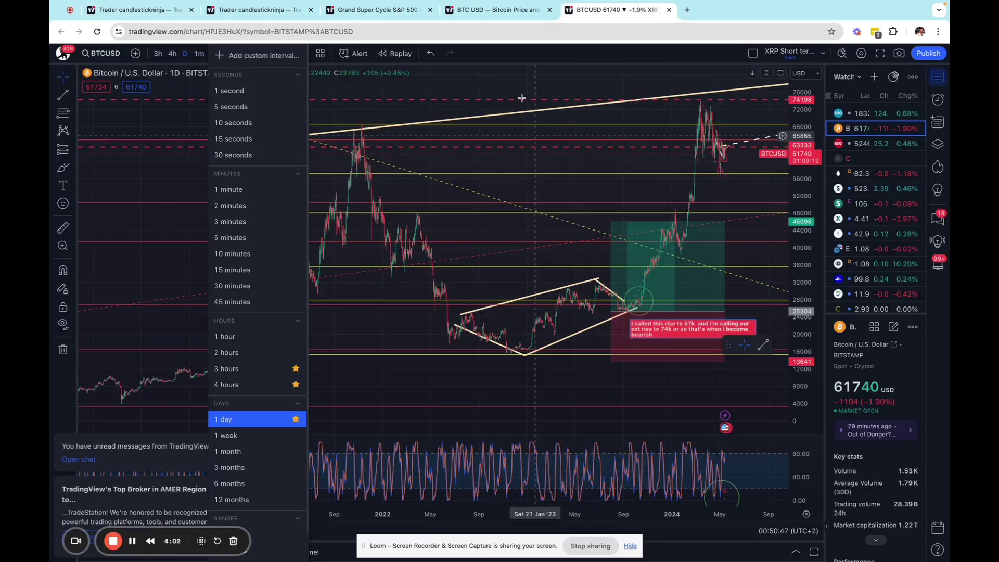
{"action": "left_click", "coordinate": [520, 234]}
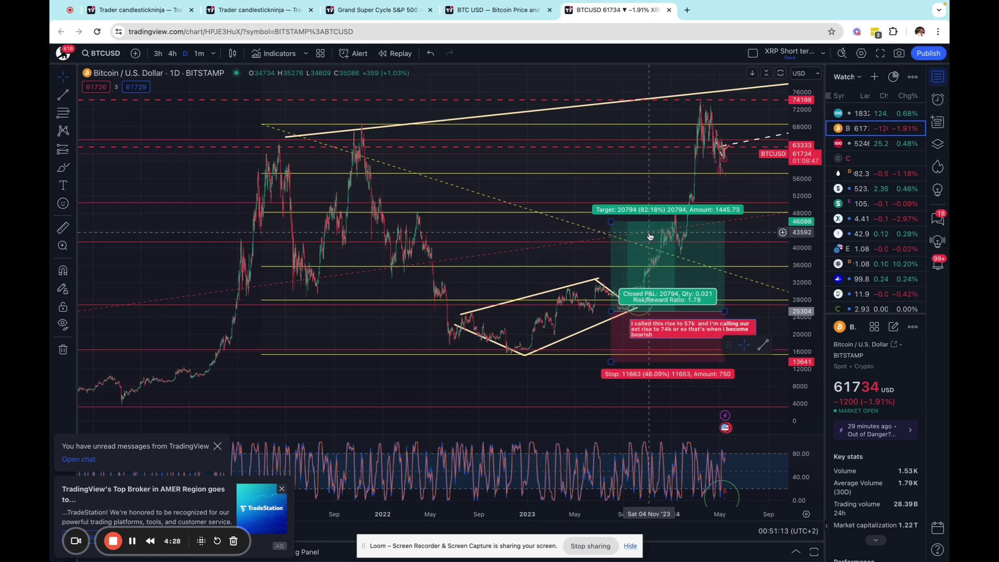
{"action": "scroll", "coordinate": [658, 167], "scroll_direction": "right", "scroll_amount": 3}
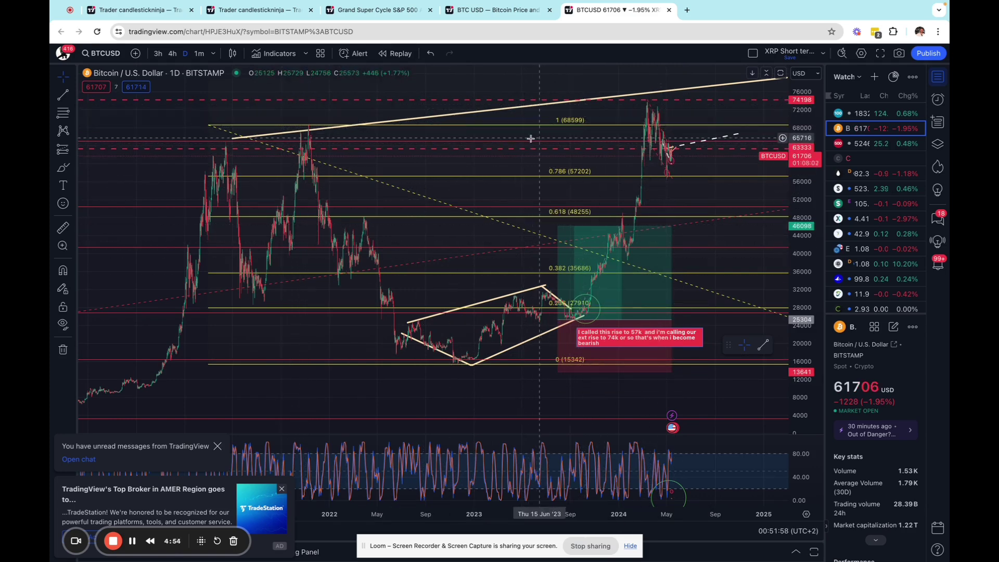
{"action": "left_click_drag", "start_coordinate": [624, 91], "coordinate": [787, 98]}
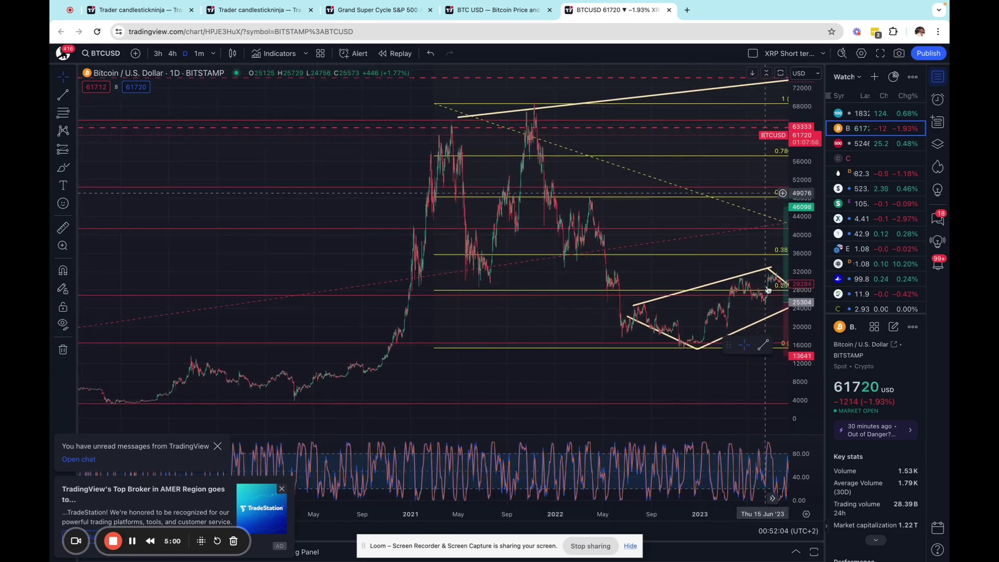
{"action": "left_click_drag", "start_coordinate": [559, 138], "coordinate": [440, 130]}
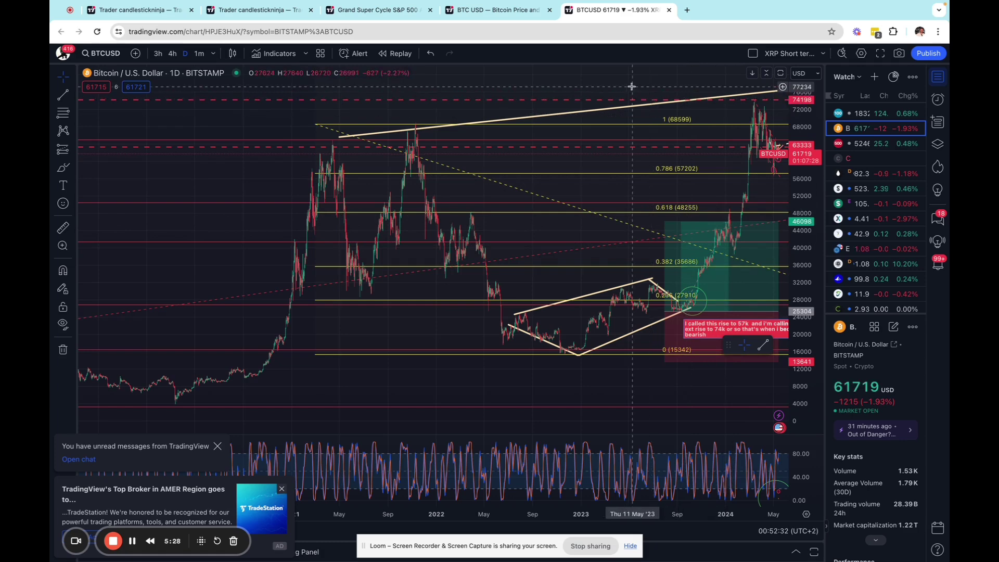
{"action": "scroll", "coordinate": [661, 125], "scroll_direction": "right", "scroll_amount": 5}
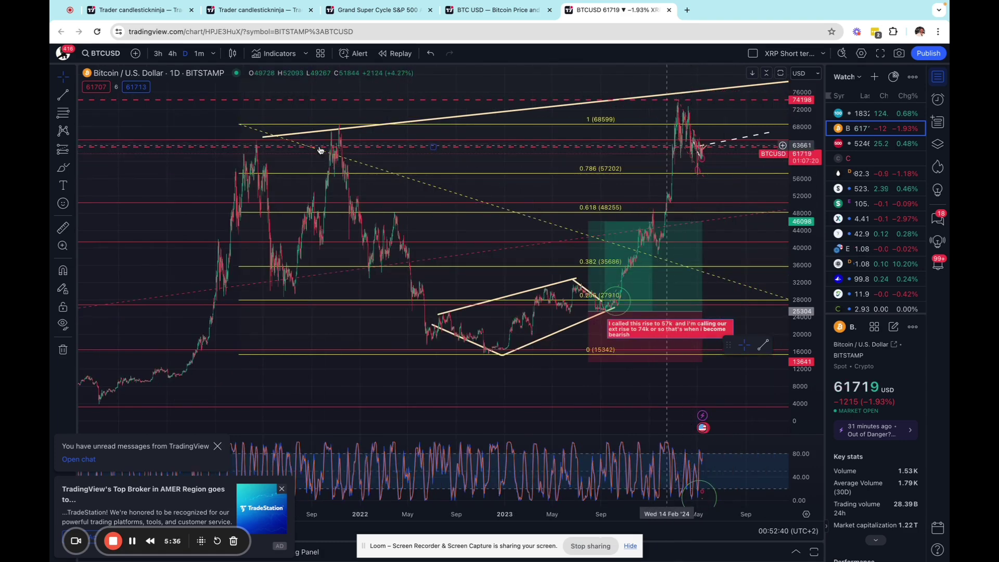
Delete the thick white trend line running above the 2021 and 2024 Bitcoin highs
{"action": "key", "text": "alt+t"}
{"action": "left_click", "coordinate": [263, 136]}
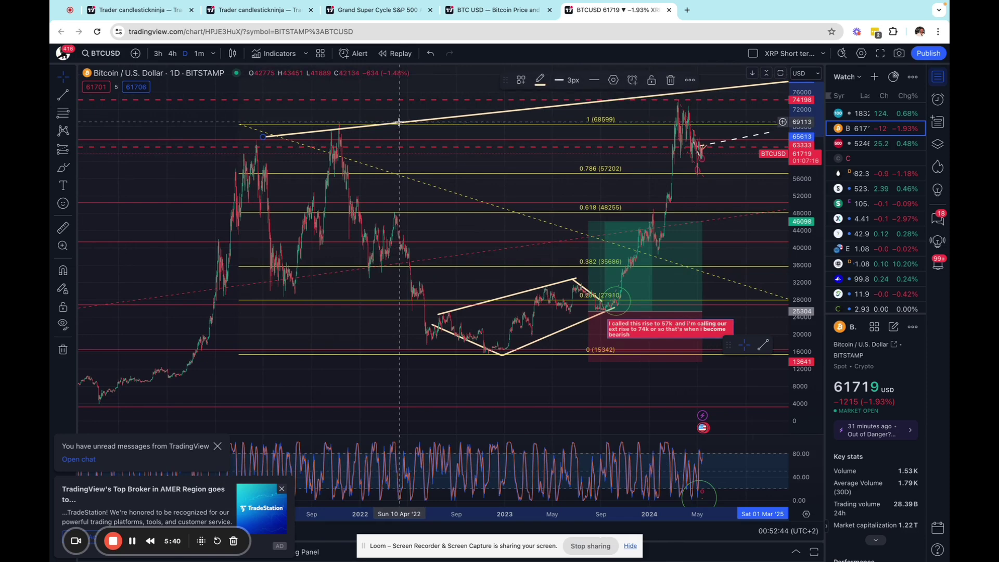
{"action": "key", "text": "Escape"}
Draw a trend line along the Bitcoin highs from about 61573 in early 2021 to about 76306 at 27 Aug '24
{"action": "key", "text": "alt+t"}
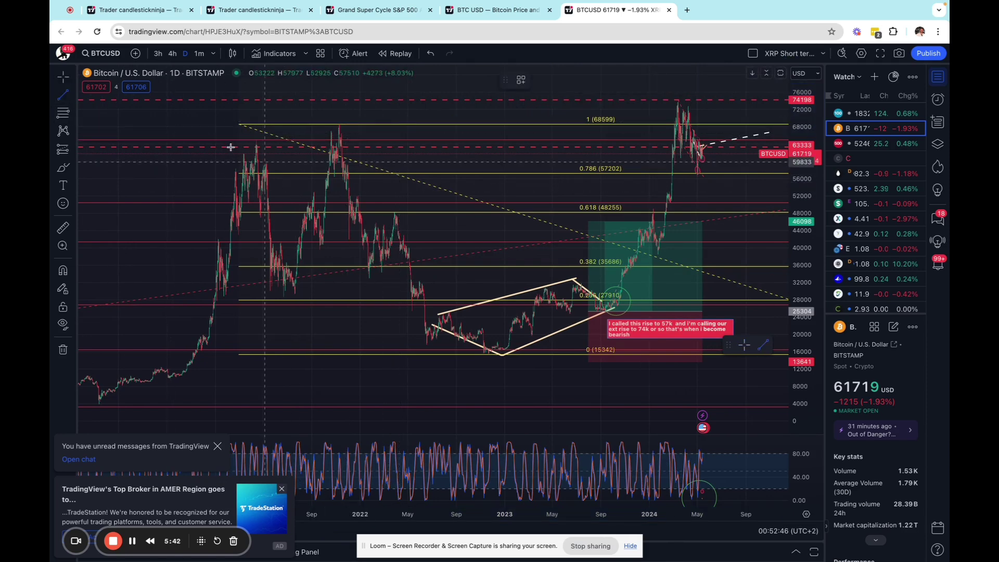
{"action": "left_click", "coordinate": [233, 154]}
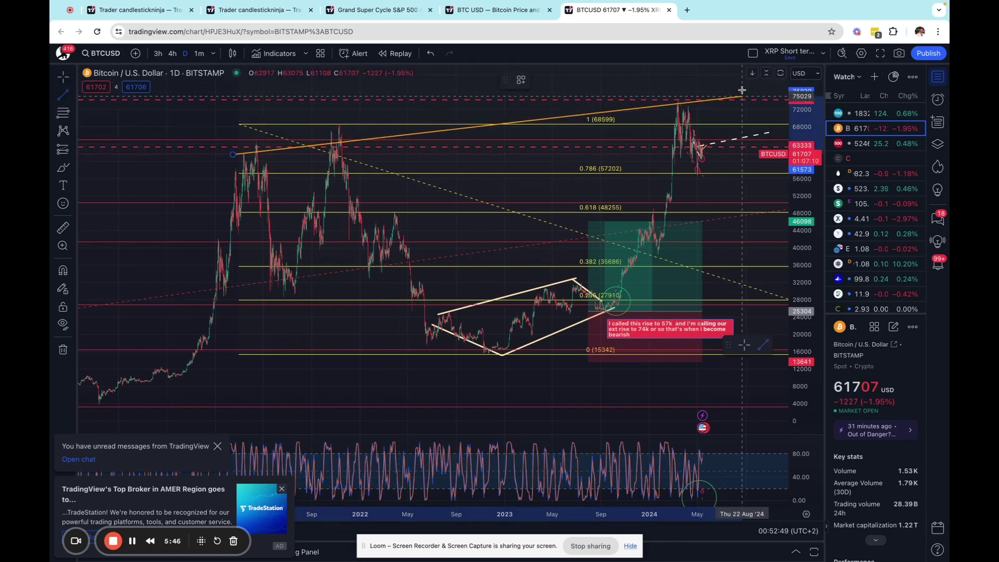
{"action": "left_click", "coordinate": [744, 91]}
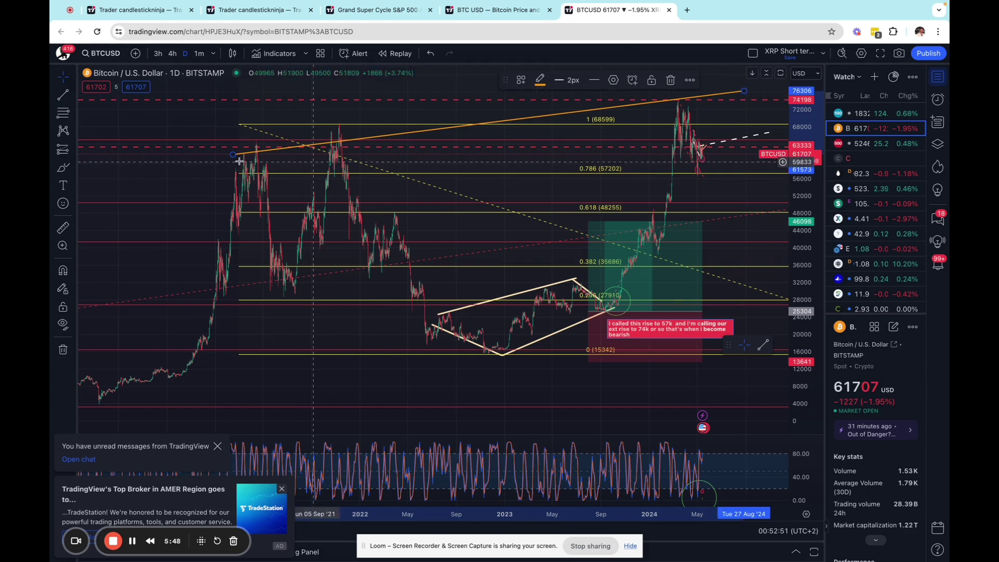
{"action": "left_click_drag", "start_coordinate": [232, 152], "coordinate": [232, 142]}
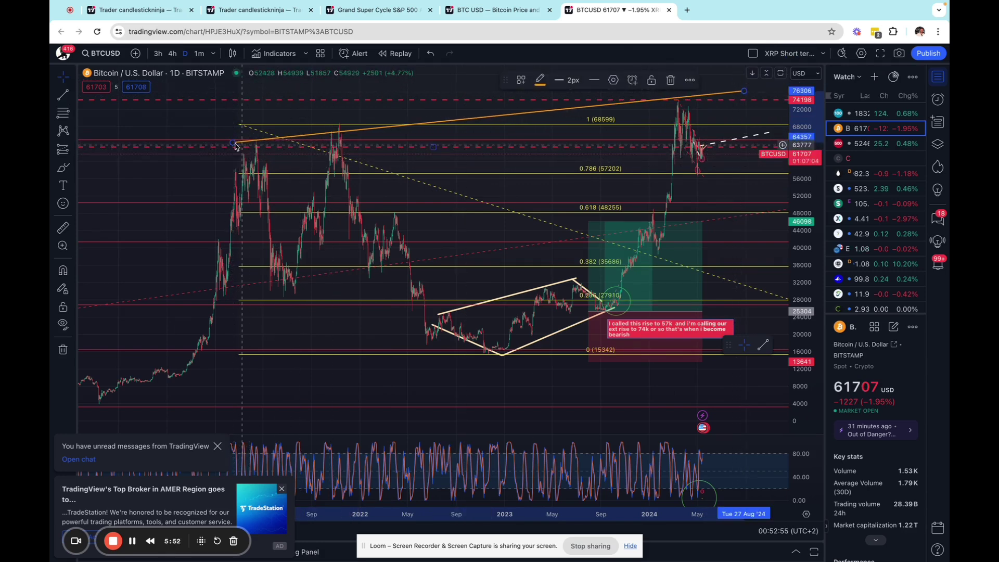
{"action": "left_click_drag", "start_coordinate": [233, 144], "coordinate": [233, 154]}
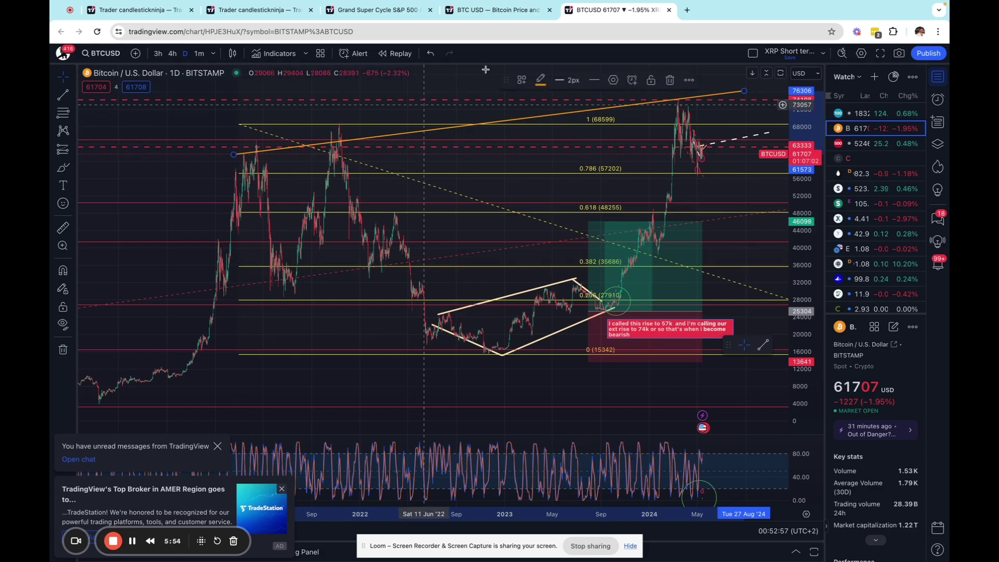
Draw an Elliott impulse wave labelled (0) to (5) from about 17276 at the December 2022 low to about 75211 at the March 2024 peak
{"action": "scroll", "coordinate": [453, 79], "scroll_direction": "up", "scroll_amount": 5}
{"action": "scroll", "coordinate": [453, 79], "scroll_direction": "right", "scroll_amount": 5}
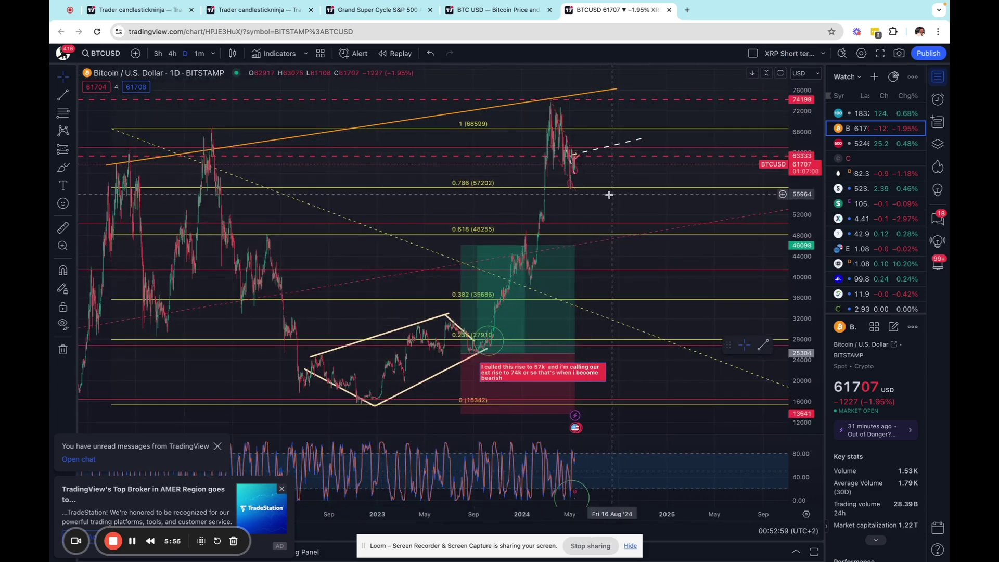
{"action": "scroll", "coordinate": [510, 323], "scroll_direction": "right", "scroll_amount": 2}
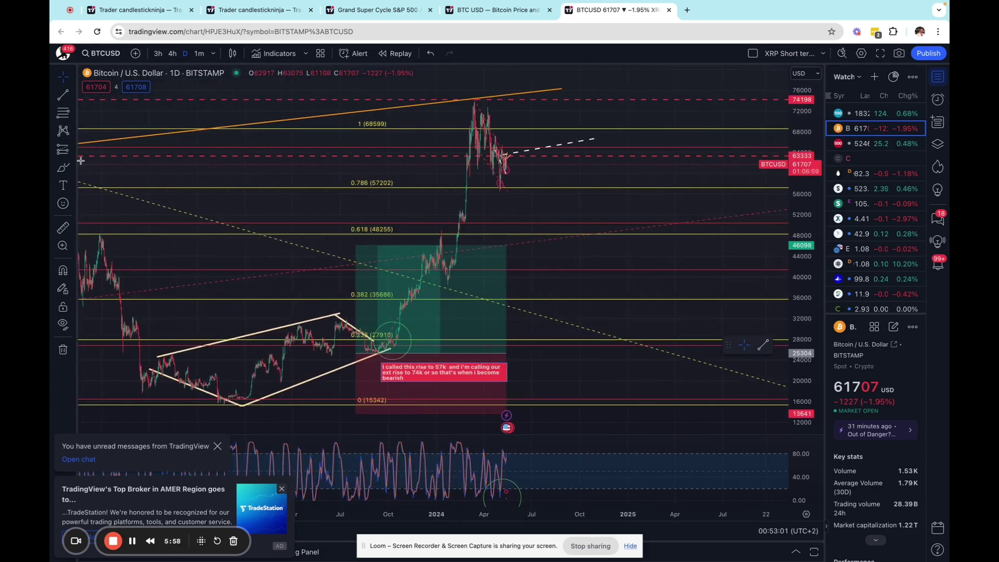
{"action": "left_click", "coordinate": [63, 130]}
{"action": "scroll", "coordinate": [312, 260], "scroll_direction": "left", "scroll_amount": 3}
{"action": "left_click", "coordinate": [307, 394]}
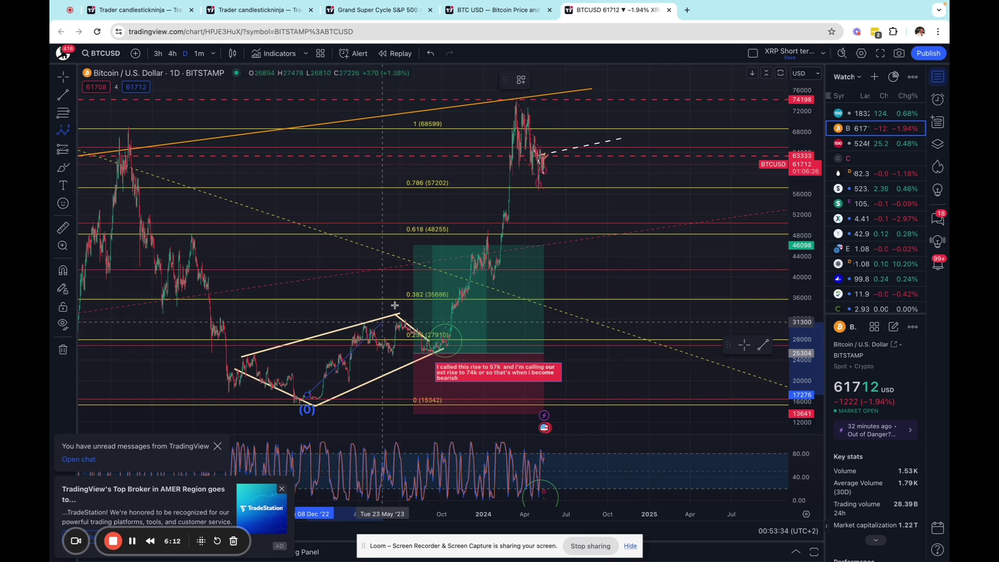
{"action": "left_click", "coordinate": [437, 363]}
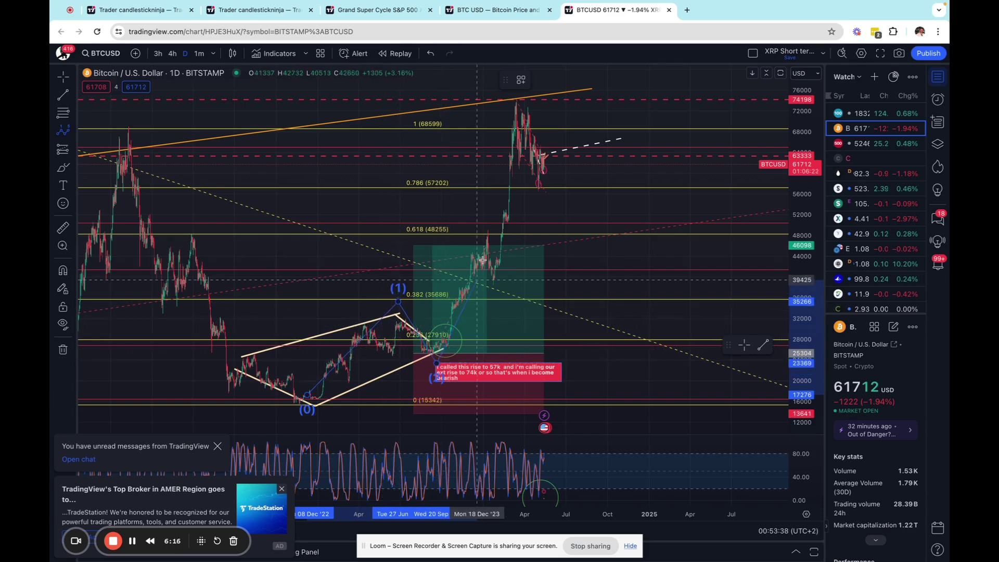
{"action": "left_click", "coordinate": [485, 220]}
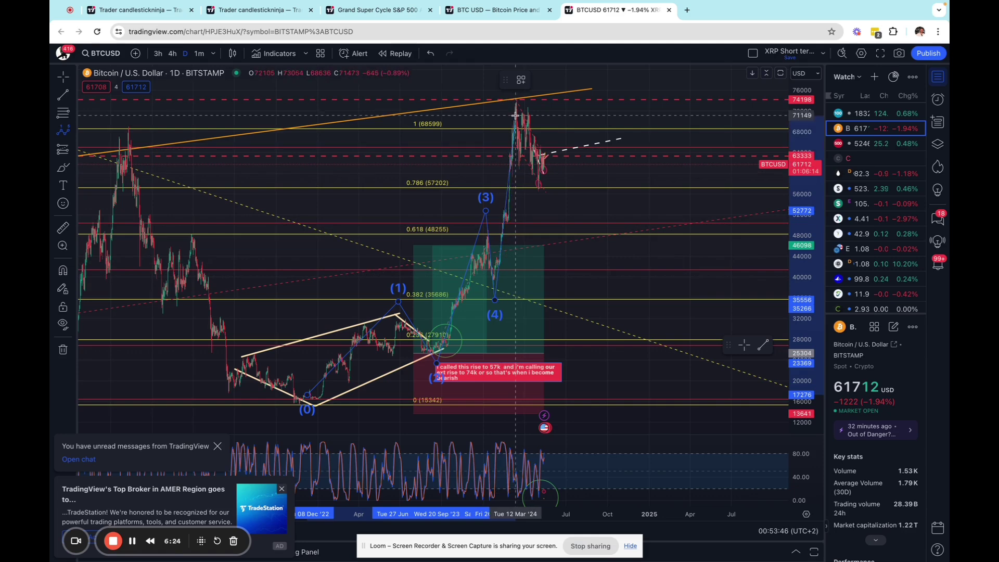
{"action": "left_click", "coordinate": [516, 96]}
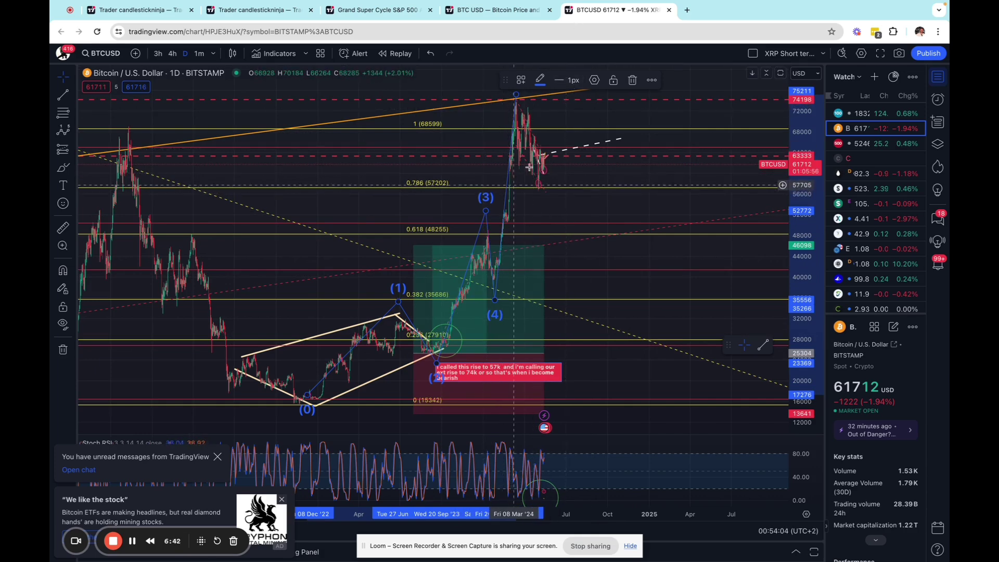
Draw a Fib retracement from about 2852 in late 2017 to about 65147 at 29 Aug '23
{"action": "scroll", "coordinate": [520, 175], "scroll_direction": "down", "scroll_amount": 3}
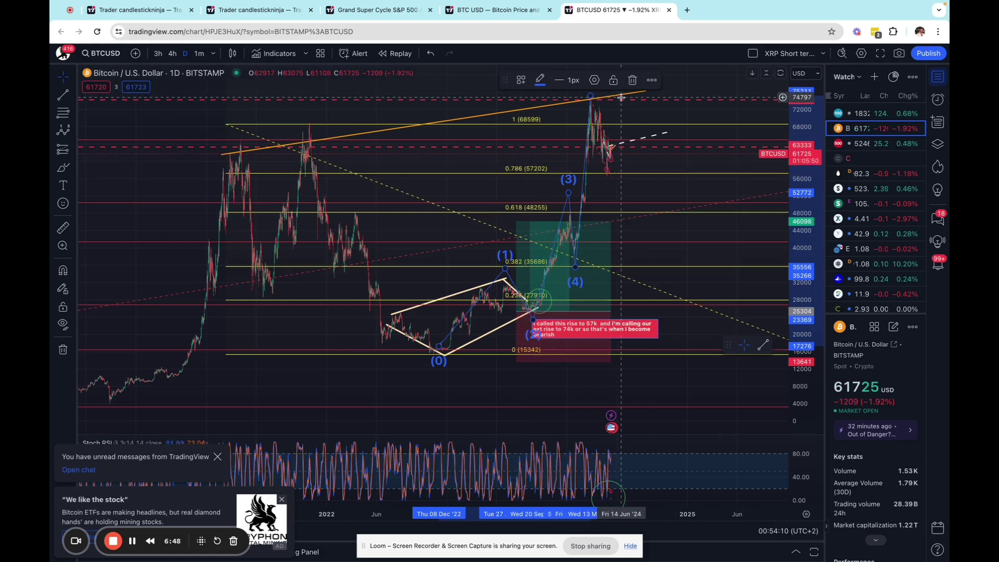
{"action": "left_click_drag", "start_coordinate": [198, 260], "coordinate": [342, 259]}
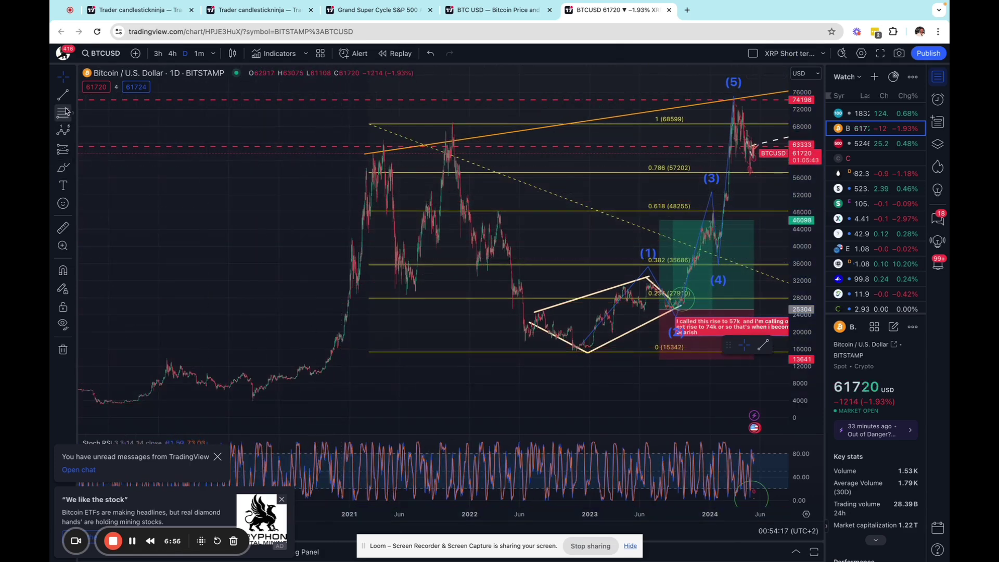
{"action": "scroll", "coordinate": [236, 375], "scroll_direction": "down", "scroll_amount": 3}
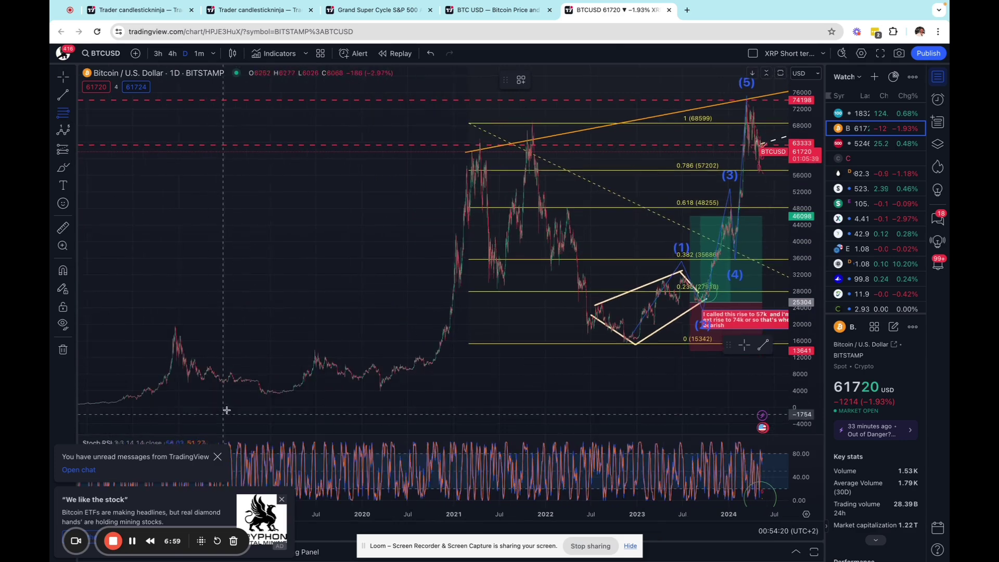
{"action": "left_click_drag", "start_coordinate": [207, 420], "coordinate": [161, 408]}
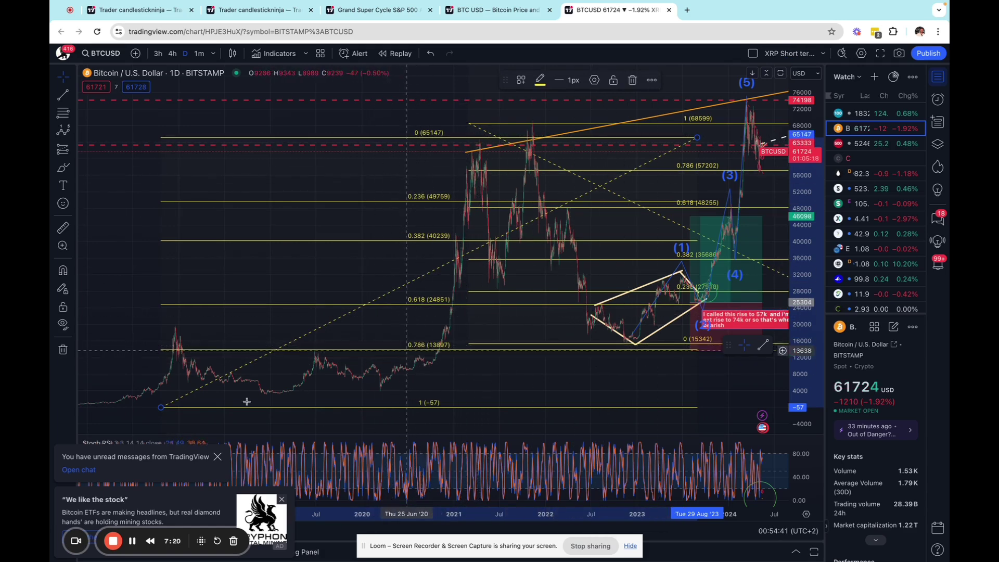
{"action": "left_click_drag", "start_coordinate": [161, 407], "coordinate": [160, 399]}
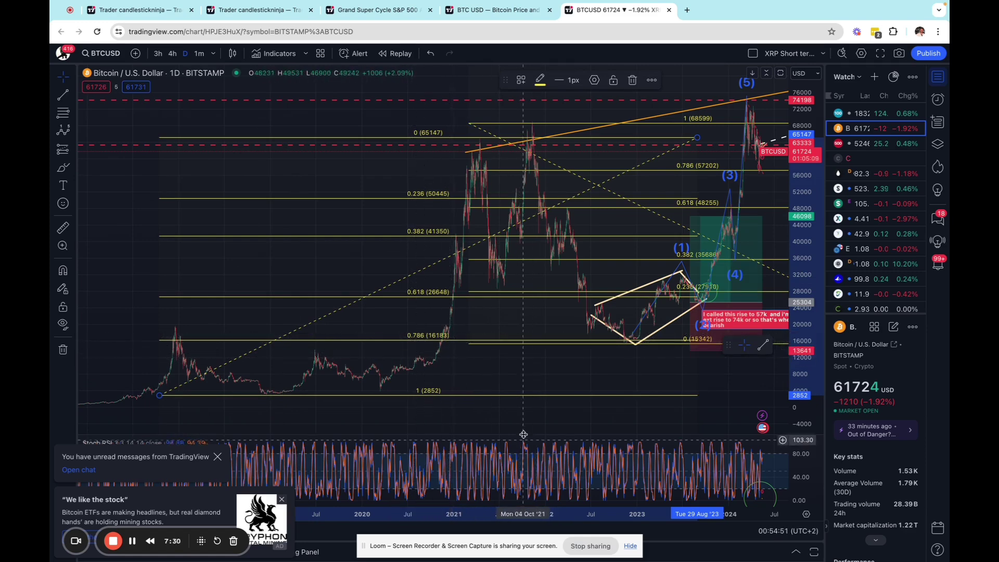
Slightly enlarge the price pane above the Stoch RSI and dismiss the unread messages notification
{"action": "left_click_drag", "start_coordinate": [364, 441], "coordinate": [332, 448]}
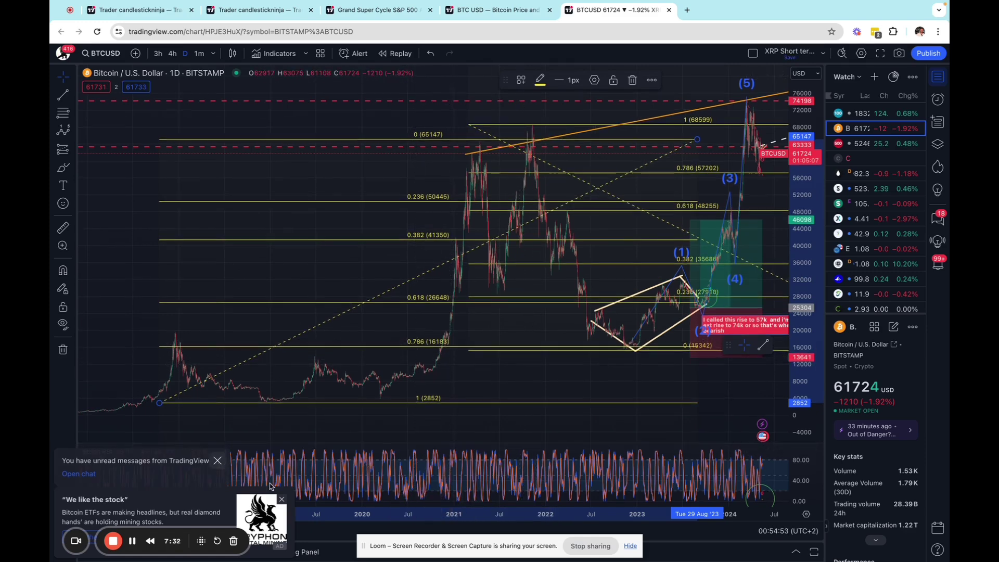
{"action": "left_click", "coordinate": [218, 457]}
{"action": "left_click_drag", "start_coordinate": [404, 440], "coordinate": [351, 436]}
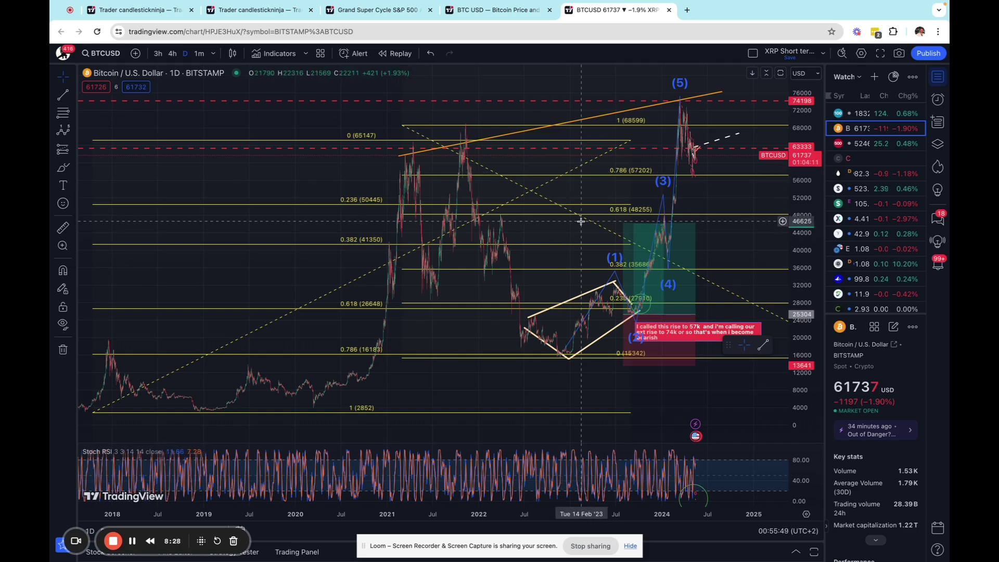
Examine the recent price action around the wave (5) peak, the Fib levels and the dashed projection
{"action": "scroll", "coordinate": [581, 221], "scroll_direction": "up", "scroll_amount": 2}
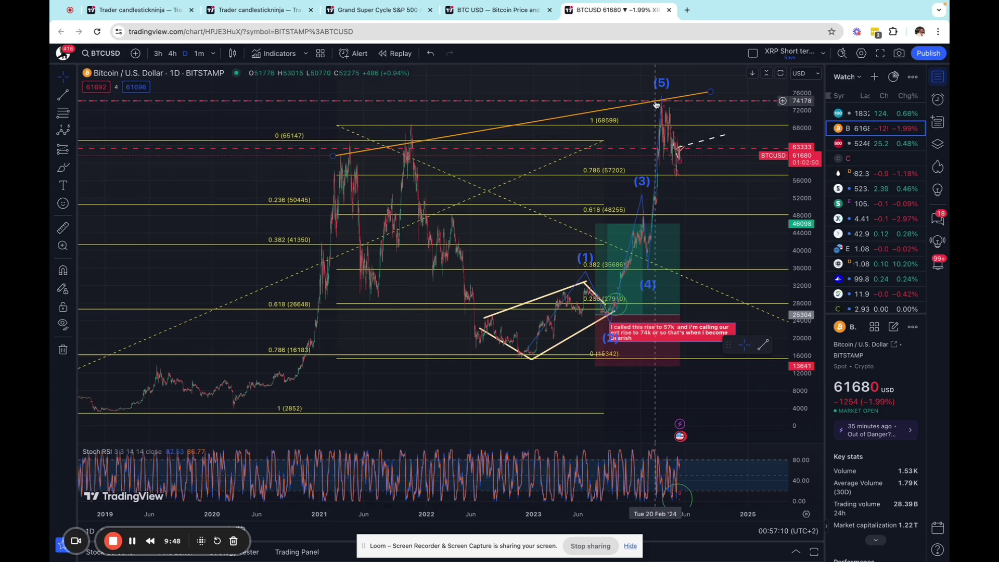
{"action": "scroll", "coordinate": [651, 237], "scroll_direction": "up", "scroll_amount": 3}
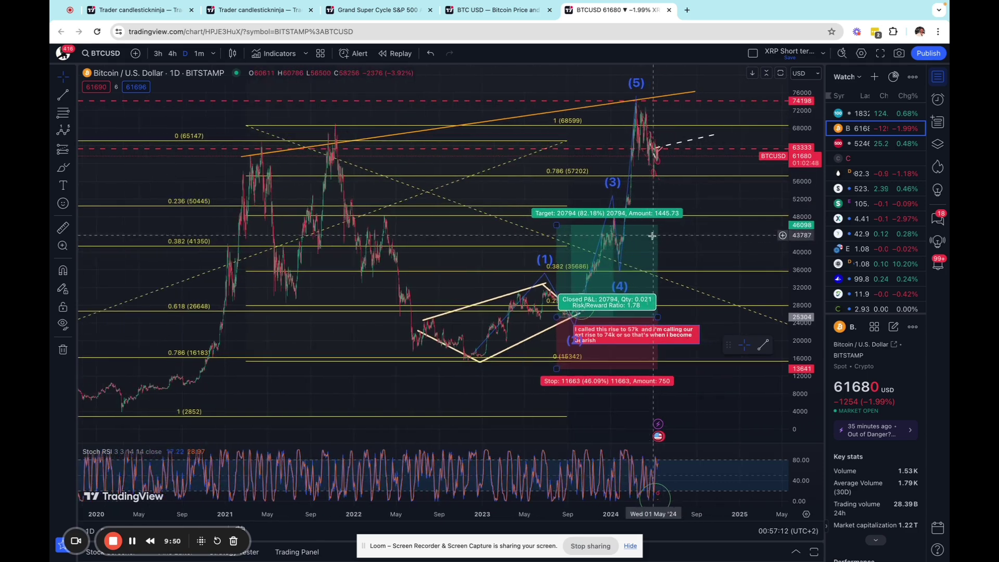
{"action": "scroll", "coordinate": [651, 241], "scroll_direction": "up", "scroll_amount": 2}
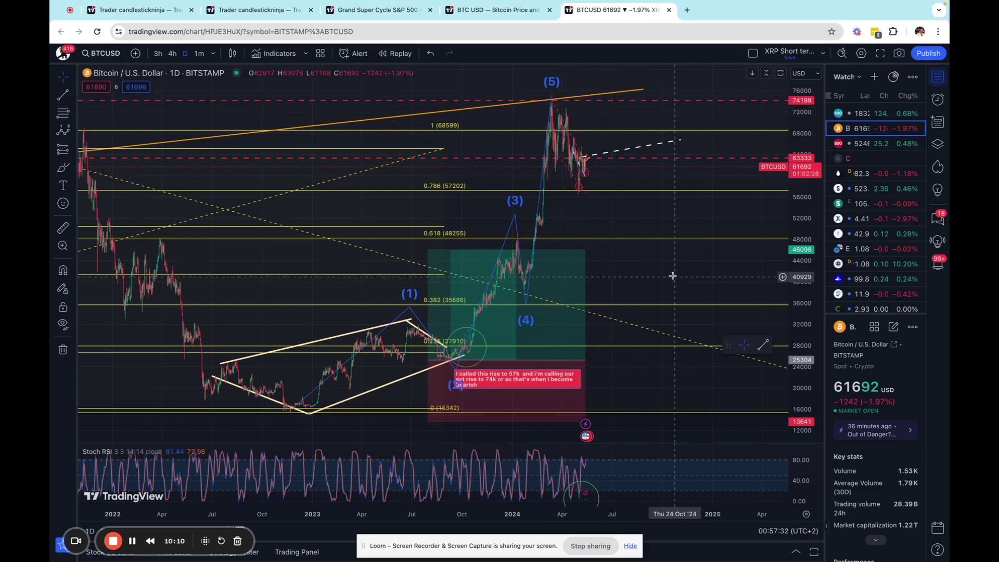
{"action": "scroll", "coordinate": [571, 174], "scroll_direction": "up", "scroll_amount": 2}
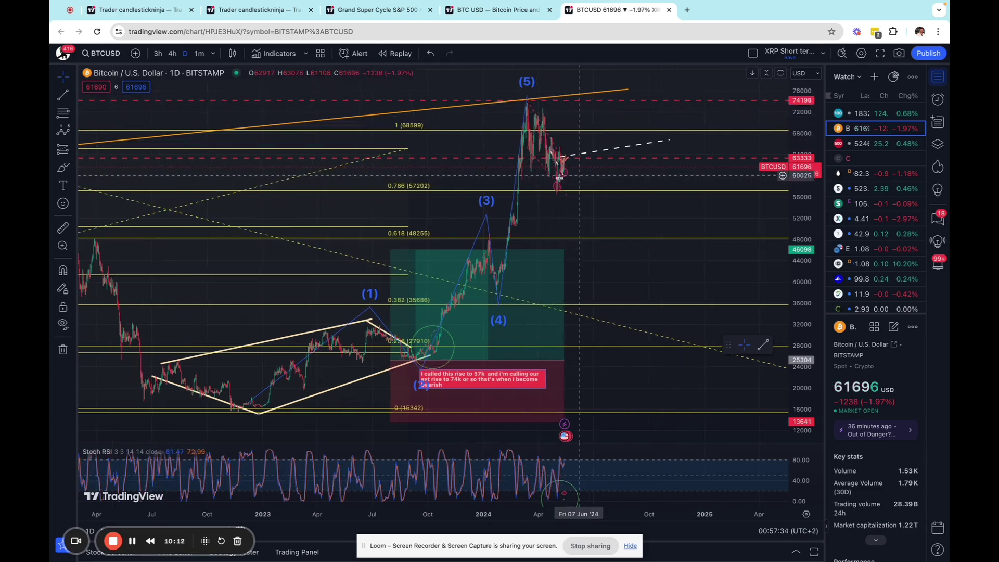
Draw a Fib retracement over the pullback from about 73974 at 25 Mar '24 to about 56966 at 1 Aug '24
{"action": "scroll", "coordinate": [547, 180], "scroll_direction": "up", "scroll_amount": 3}
{"action": "scroll", "coordinate": [456, 182], "scroll_direction": "right", "scroll_amount": 5}
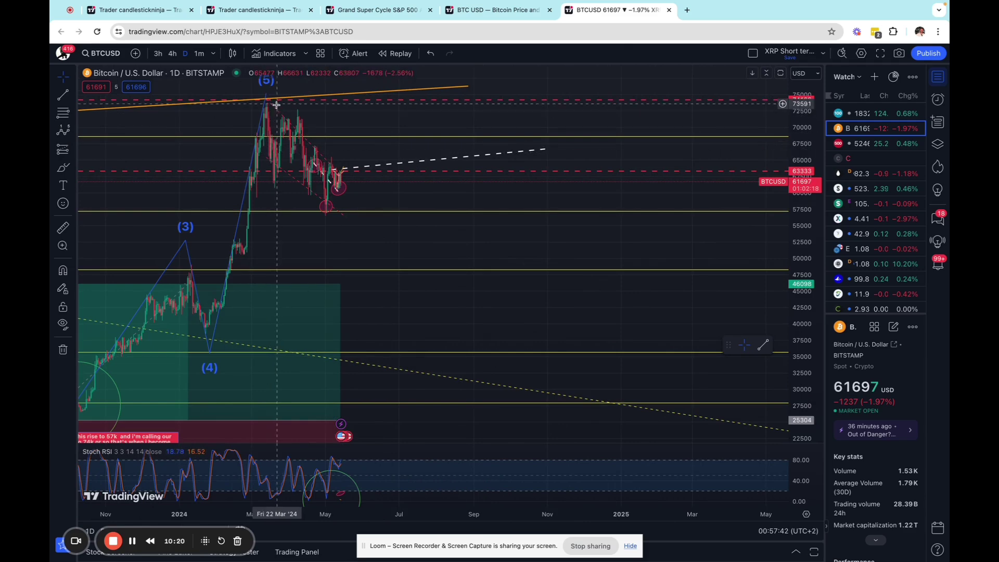
{"action": "left_click", "coordinate": [62, 113]}
{"action": "left_click", "coordinate": [280, 102]}
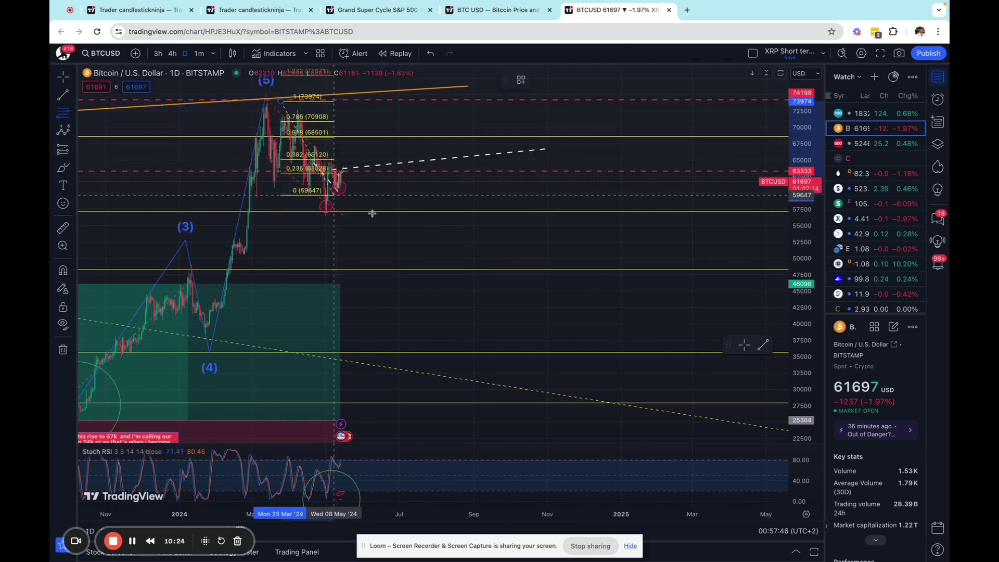
{"action": "left_click", "coordinate": [437, 213]}
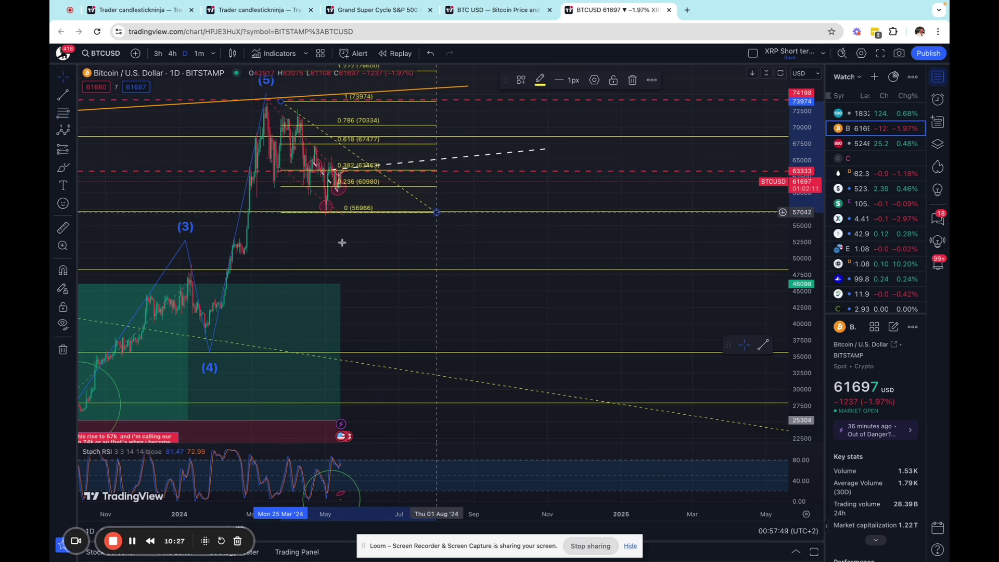
{"action": "scroll", "coordinate": [333, 239], "scroll_direction": "down", "scroll_amount": 2}
{"action": "scroll", "coordinate": [333, 240], "scroll_direction": "up", "scroll_amount": 5}
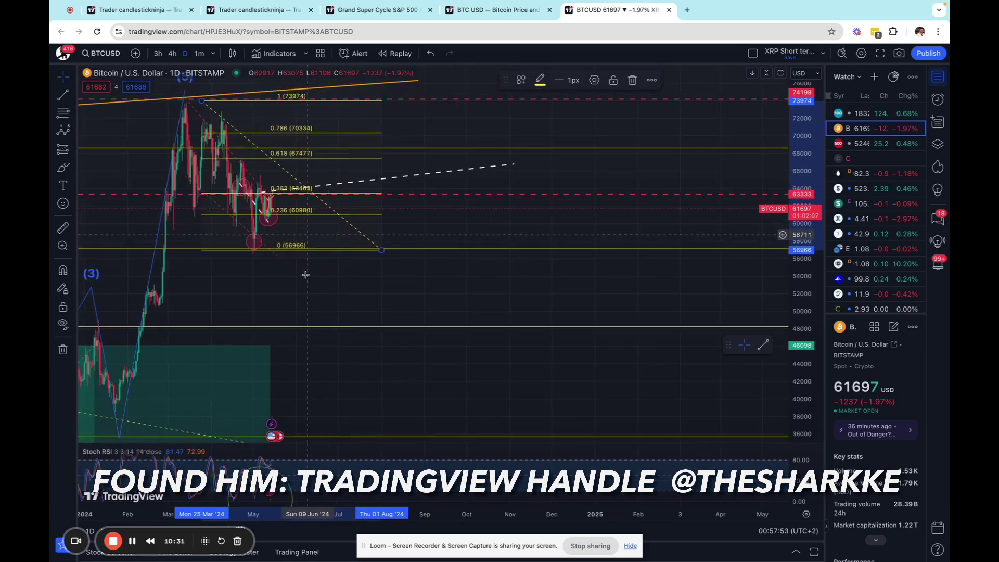
Close the TradeStation ad and dismiss the ad-free upgrade offer
{"action": "scroll", "coordinate": [358, 223], "scroll_direction": "down", "scroll_amount": 3}
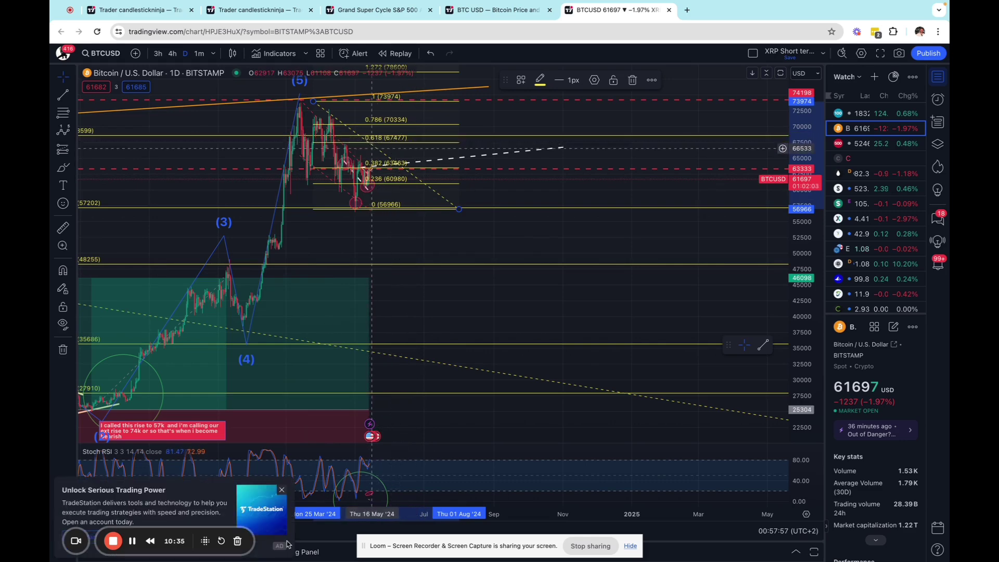
{"action": "left_click", "coordinate": [281, 490]}
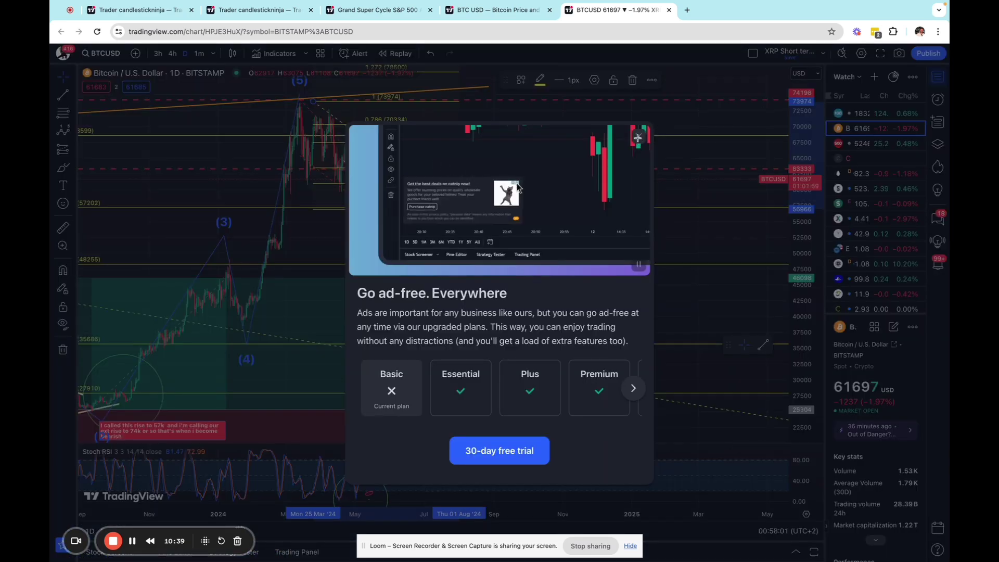
{"action": "left_click", "coordinate": [638, 138]}
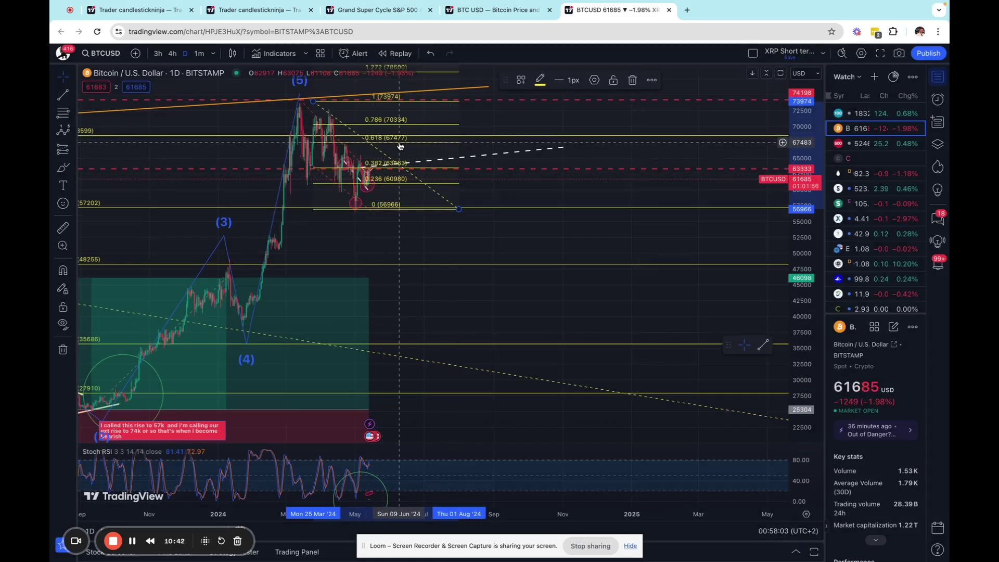
Draw an Elliott ABC correction from about 73663 at 15 Mar '24, with A about 56787, B about 68038 and C about 48231
{"action": "left_click", "coordinate": [355, 210]}
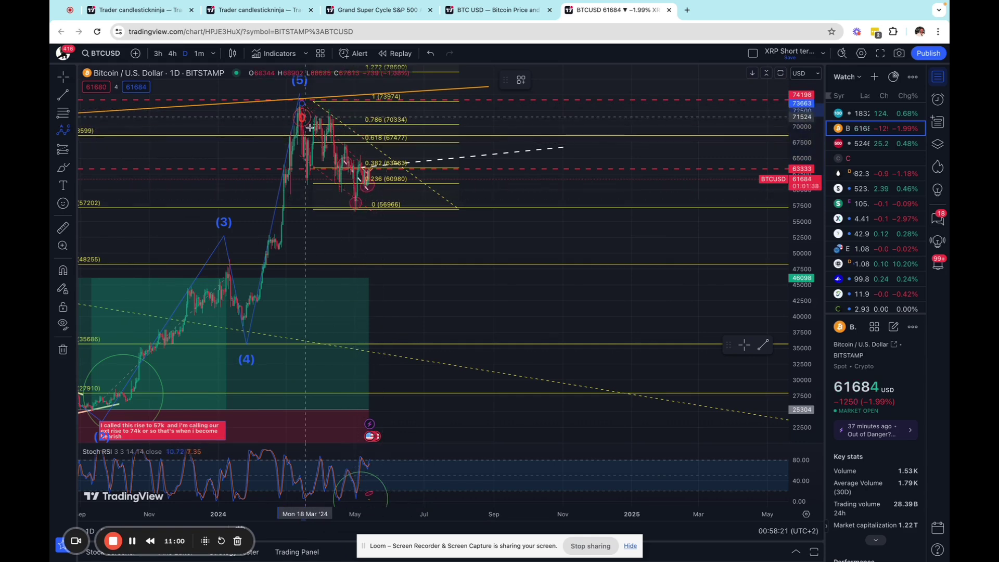
{"action": "left_click", "coordinate": [352, 209]}
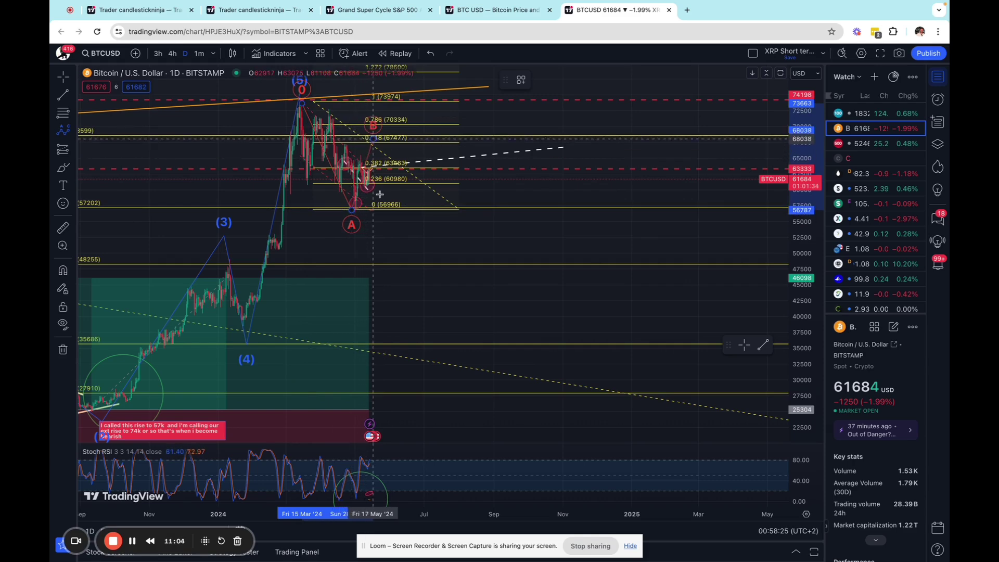
{"action": "left_click", "coordinate": [372, 138]}
{"action": "left_click", "coordinate": [426, 266]}
{"action": "scroll", "coordinate": [343, 109], "scroll_direction": "down", "scroll_amount": 2}
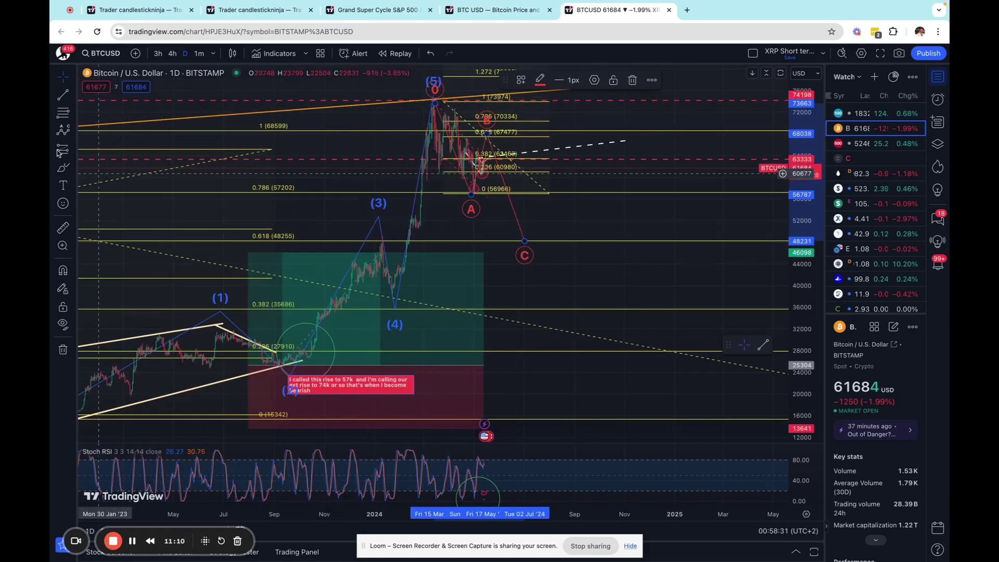
Draw a second, deeper Elliott ABC correction from about 74475 at 13 Mar '24, with A about 42341, B about 60677 and C about 36322
{"action": "left_click", "coordinate": [63, 130]}
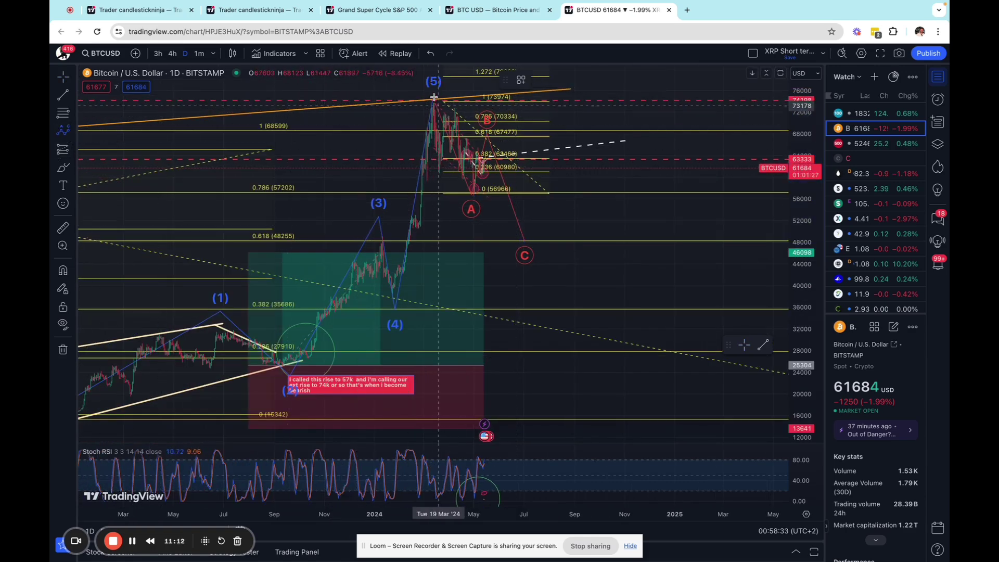
{"action": "left_click", "coordinate": [433, 99]}
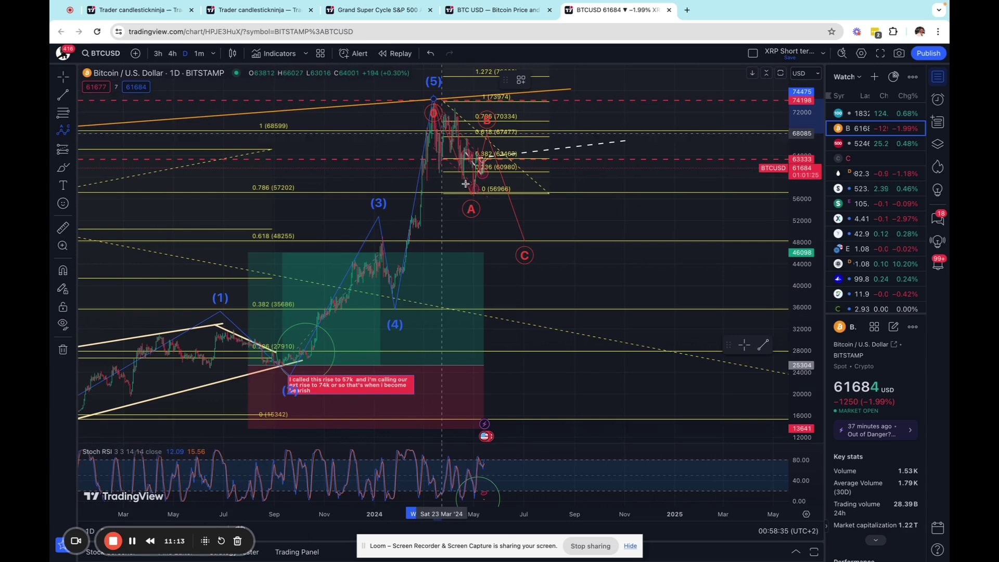
{"action": "left_click", "coordinate": [499, 271]}
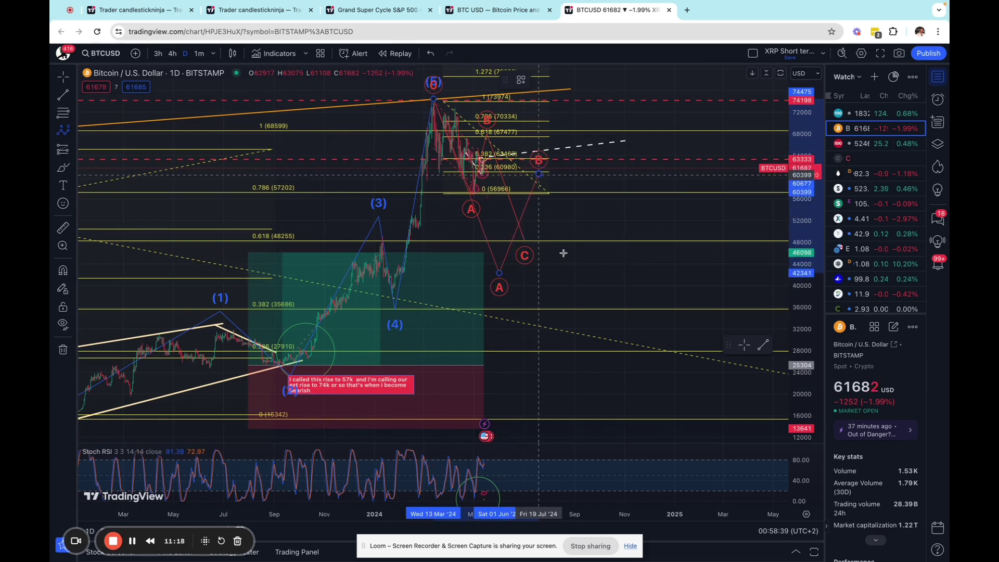
{"action": "left_click", "coordinate": [589, 305]}
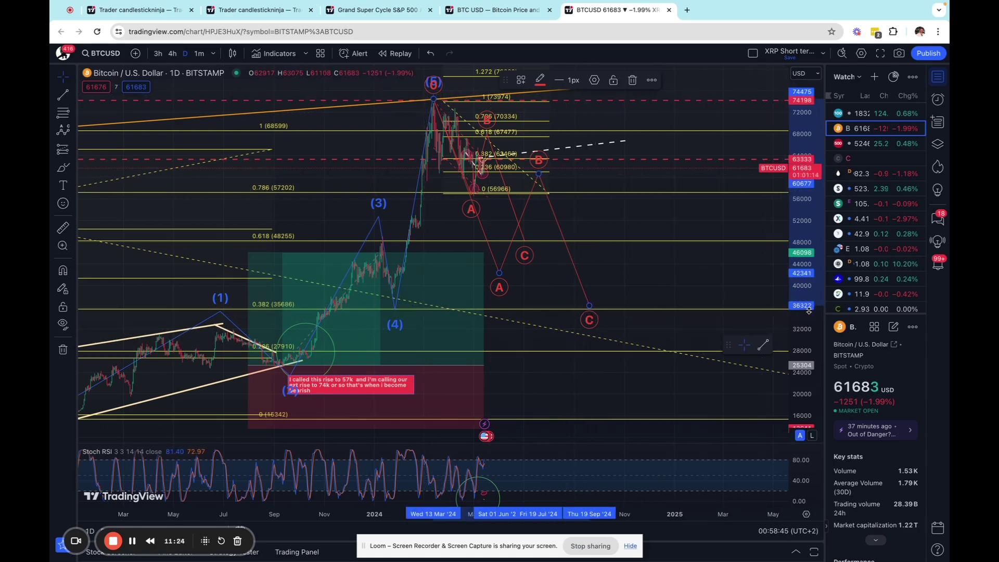
Set the Bitcoin chart to the 1-week interval and do the same on the S&P 500 (SPX) chart
{"action": "type", "text": "1w"}
{"action": "key", "text": "Return"}
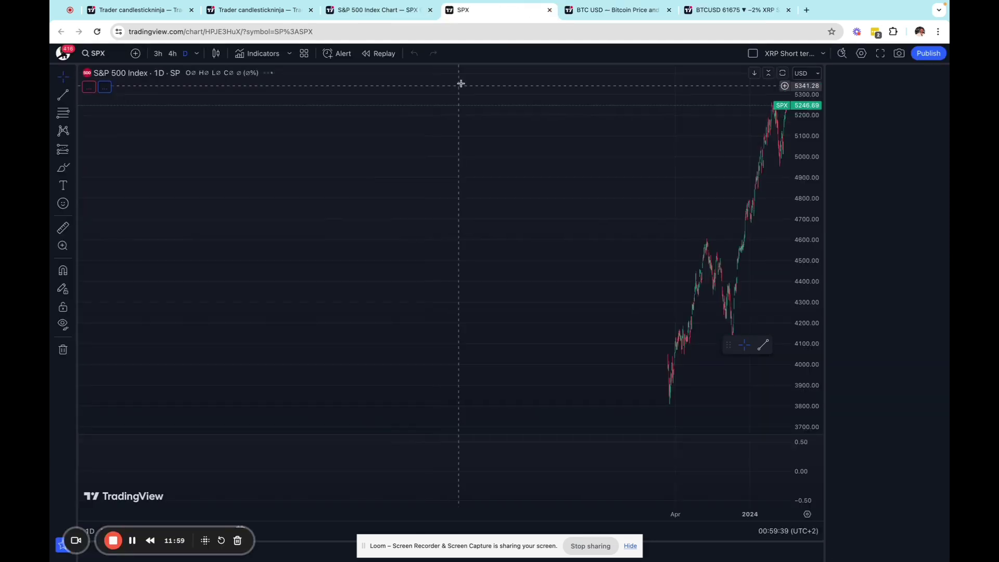
{"action": "left_click", "coordinate": [198, 54]}
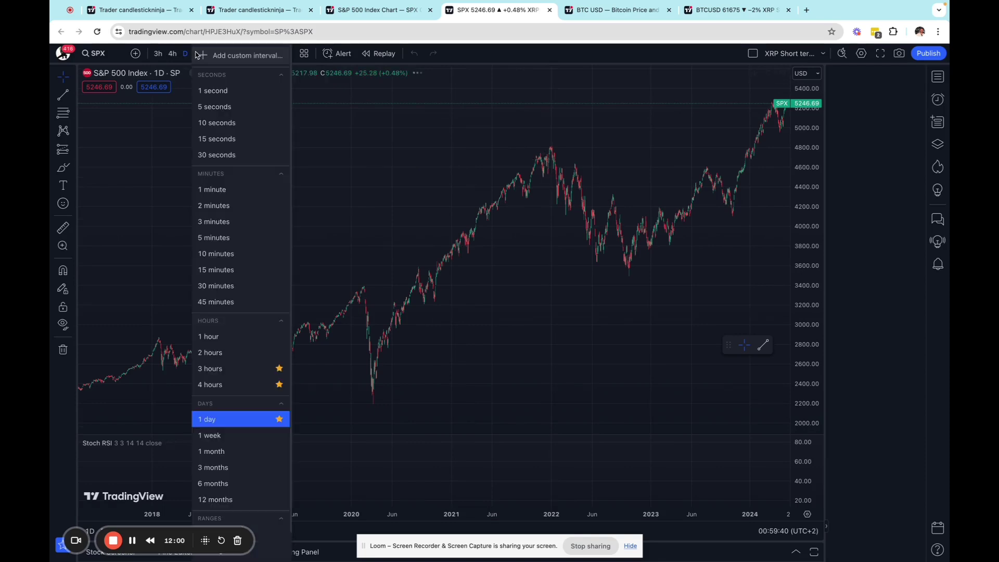
{"action": "left_click", "coordinate": [226, 434]}
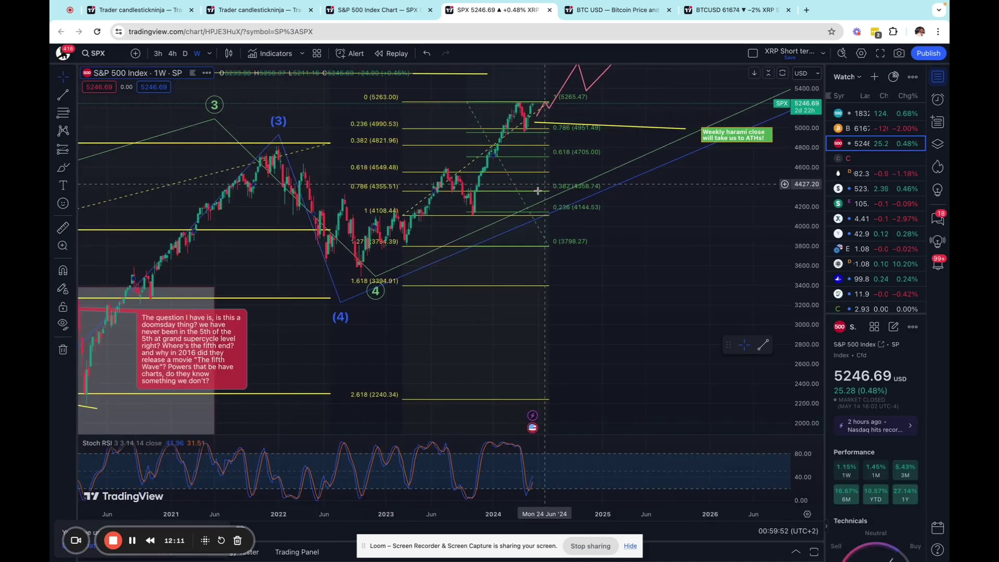
Compare the latest weekly candles on the S&P 500 chart with Bitcoin's weekly candles below the wave (5) peak
{"action": "scroll", "coordinate": [397, 181], "scroll_direction": "up", "scroll_amount": 5}
{"action": "scroll", "coordinate": [397, 181], "scroll_direction": "up", "scroll_amount": 2}
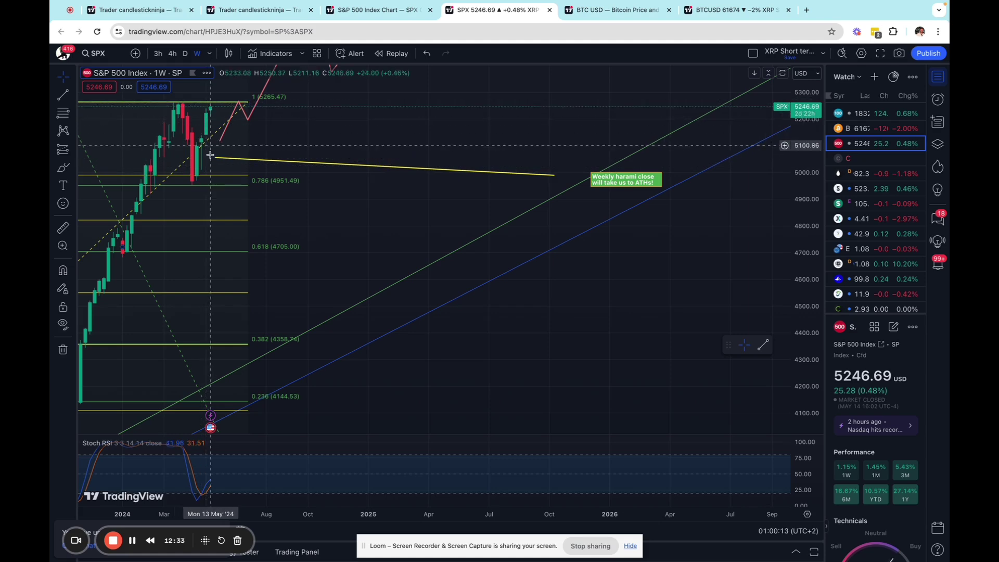
{"action": "scroll", "coordinate": [319, 152], "scroll_direction": "down", "scroll_amount": 3}
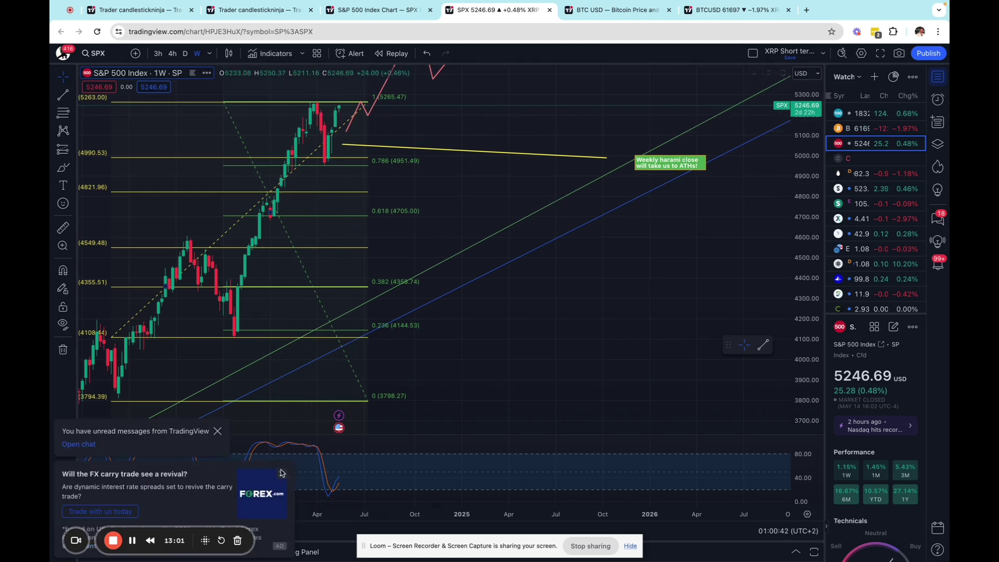
{"action": "left_click", "coordinate": [585, 6]}
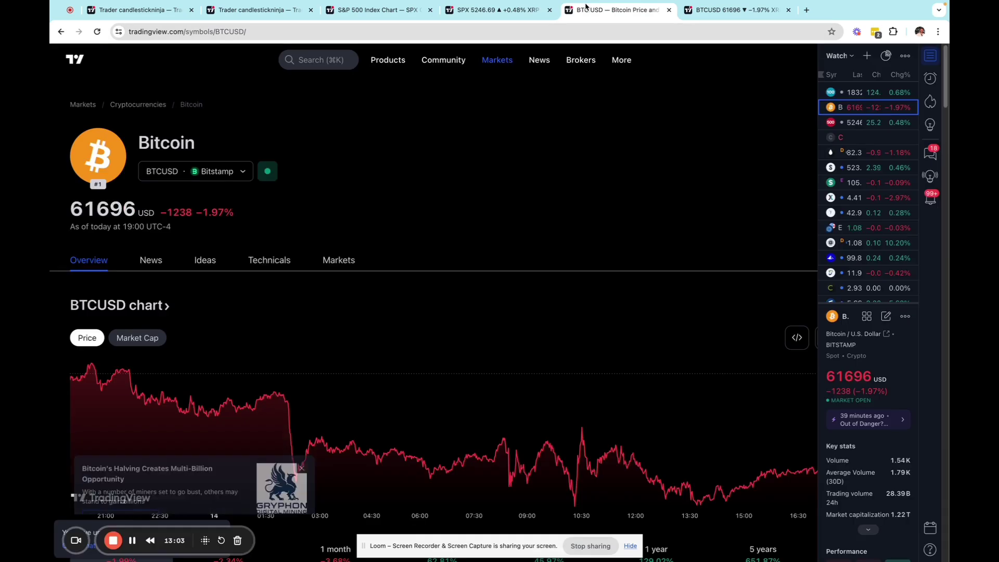
{"action": "left_click", "coordinate": [696, 9]}
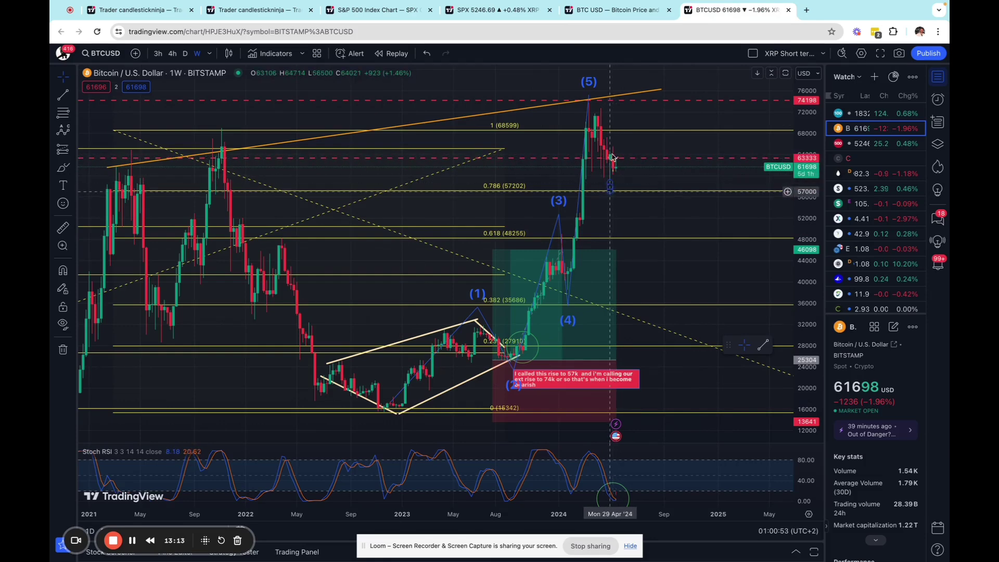
{"action": "left_click", "coordinate": [510, 15]}
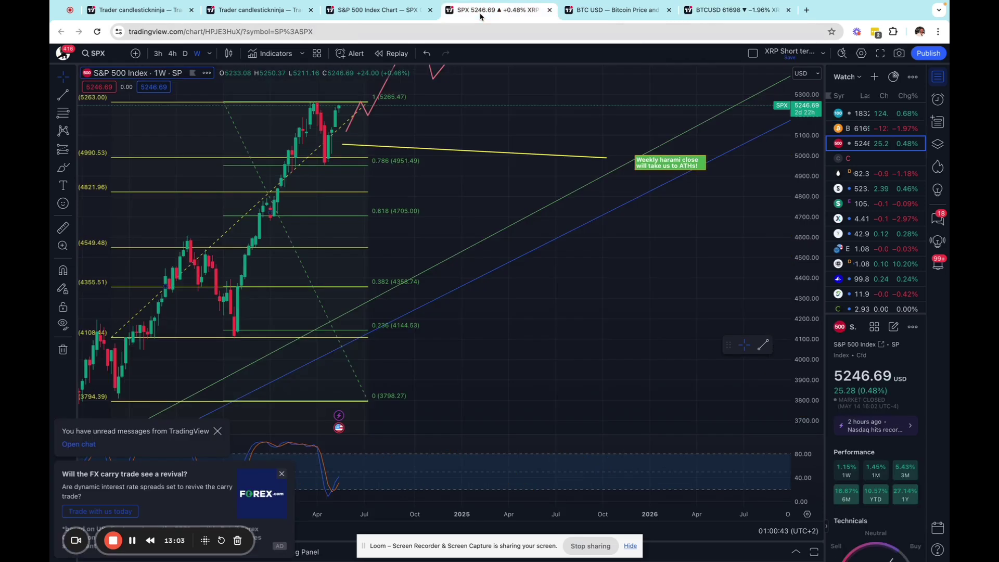
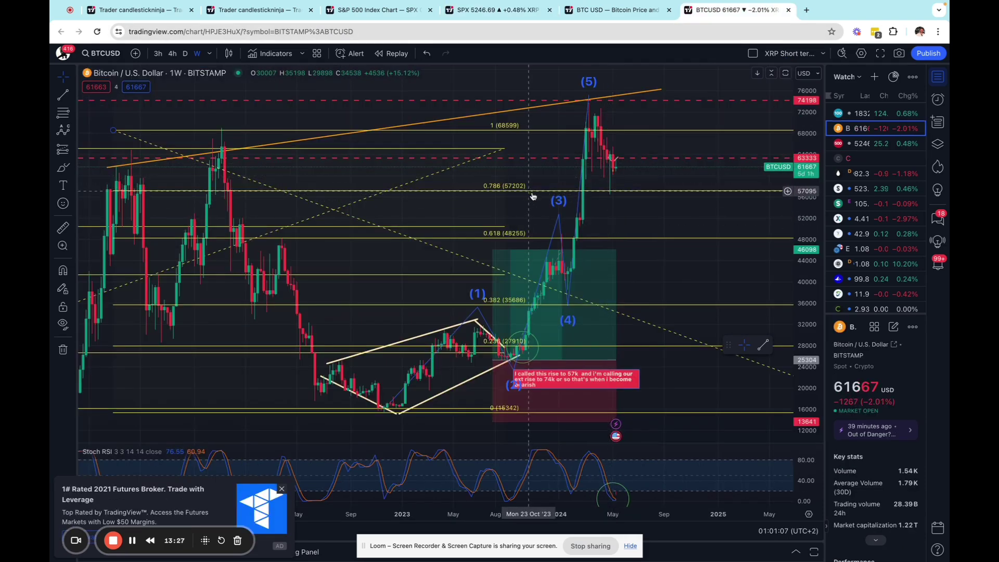
{"action": "left_click", "coordinate": [513, 352]}
{"action": "left_click", "coordinate": [589, 139]}
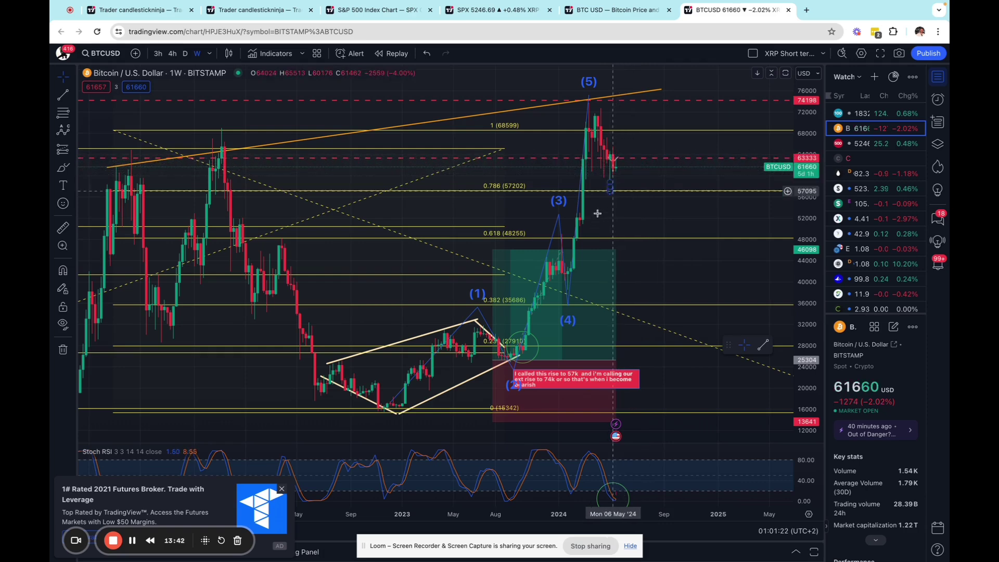
Draw a Fib retracement on Bitcoin's weekly pullback from about 73922 at 5 Feb '24 to about 56149, and delete it
{"action": "scroll", "coordinate": [612, 170], "scroll_direction": "up", "scroll_amount": 1}
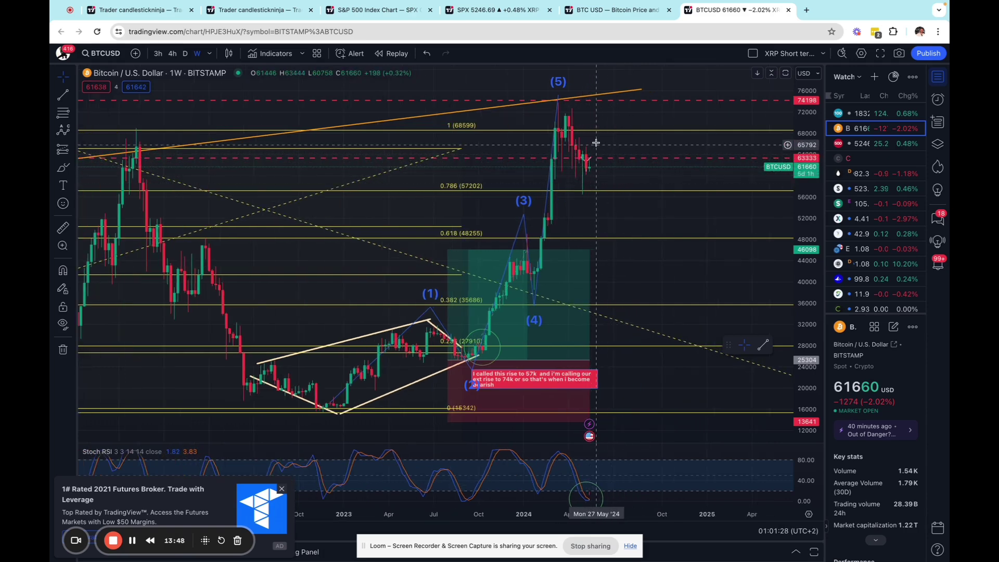
{"action": "left_click", "coordinate": [63, 112]}
{"action": "left_click", "coordinate": [541, 102]}
{"action": "left_click", "coordinate": [625, 196]}
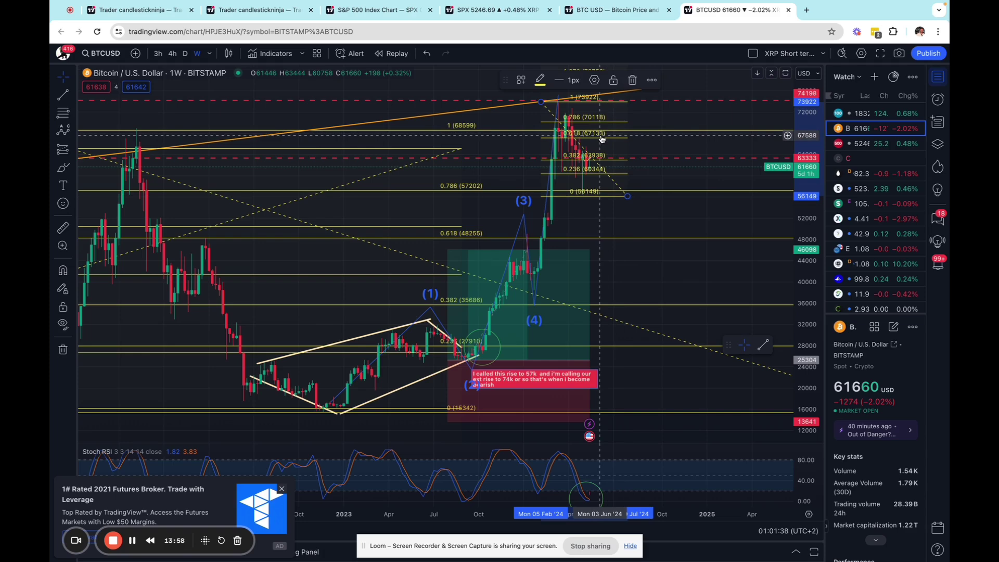
{"action": "key", "text": "Delete"}
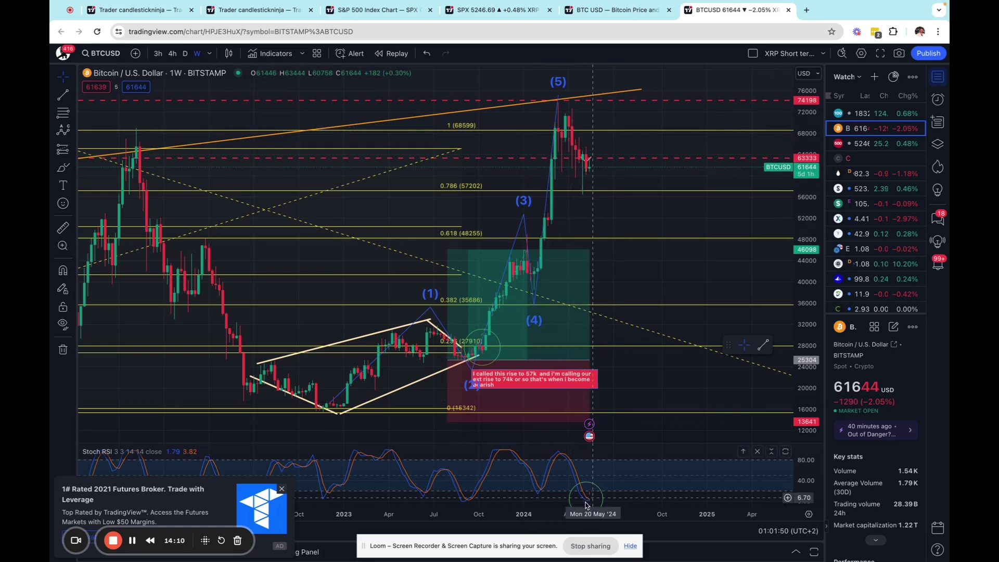
Dismiss the futures broker ad covering Bitcoin's weekly Stoch RSI pane
{"action": "scroll", "coordinate": [611, 494], "scroll_direction": "up", "scroll_amount": 3}
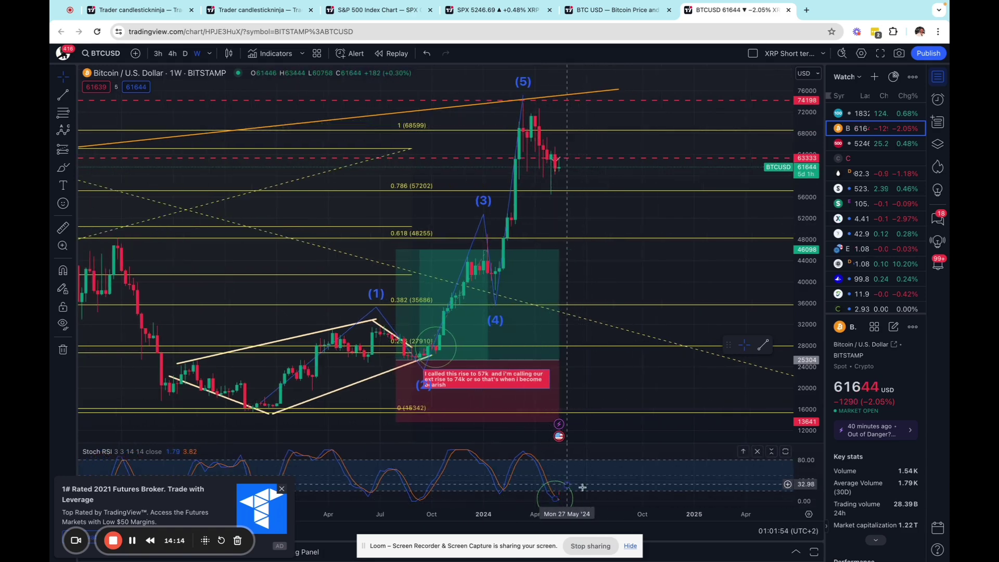
{"action": "left_click", "coordinate": [281, 491]}
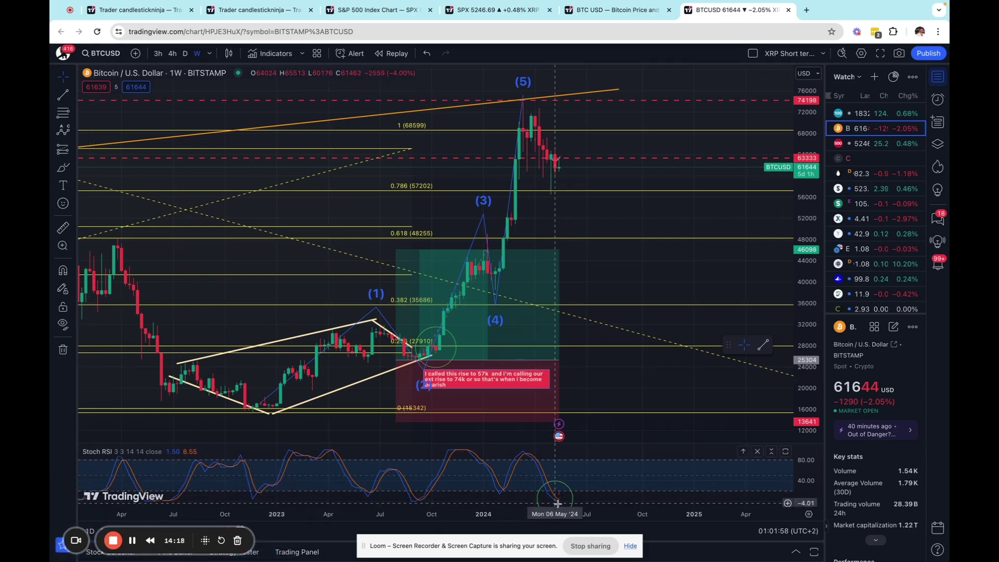
{"action": "left_click", "coordinate": [455, 287]}
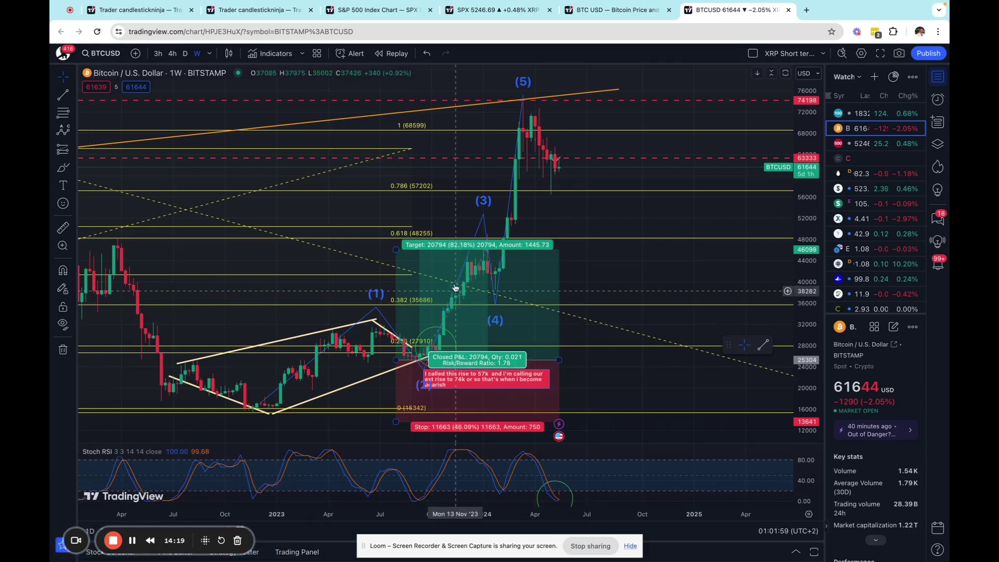
Set the Bitcoin chart to the 1-day interval and bring the rise from wave (1) to wave (5) into view
{"action": "left_click", "coordinate": [210, 54]}
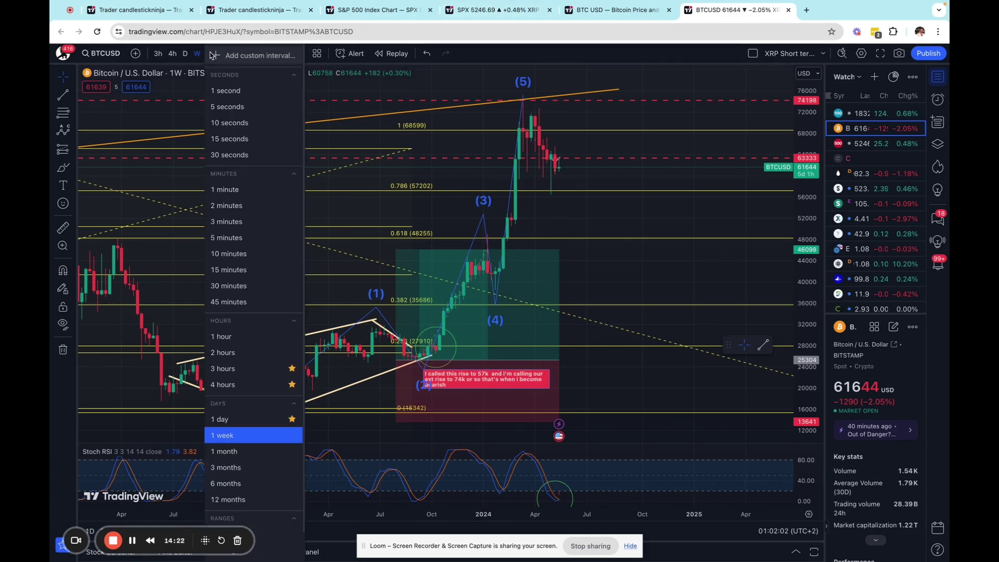
{"action": "left_click", "coordinate": [239, 419]}
{"action": "scroll", "coordinate": [408, 220], "scroll_direction": "down", "scroll_amount": 6}
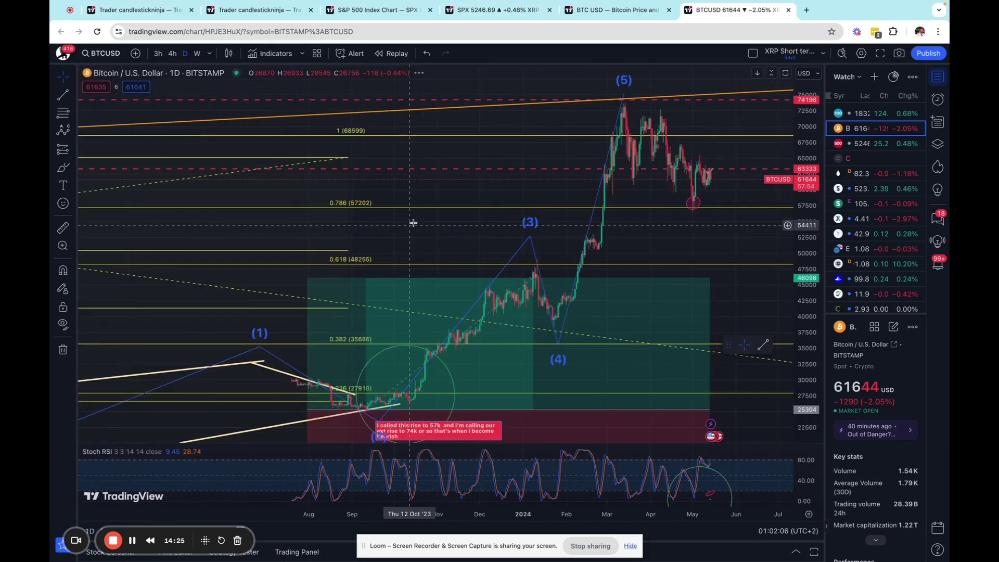
Draw two falling trend lines around the pullback from wave (5): lower from about 62925 to 56420, upper from about 73649 to 63804
{"action": "left_click", "coordinate": [63, 95]}
{"action": "left_click", "coordinate": [621, 165]}
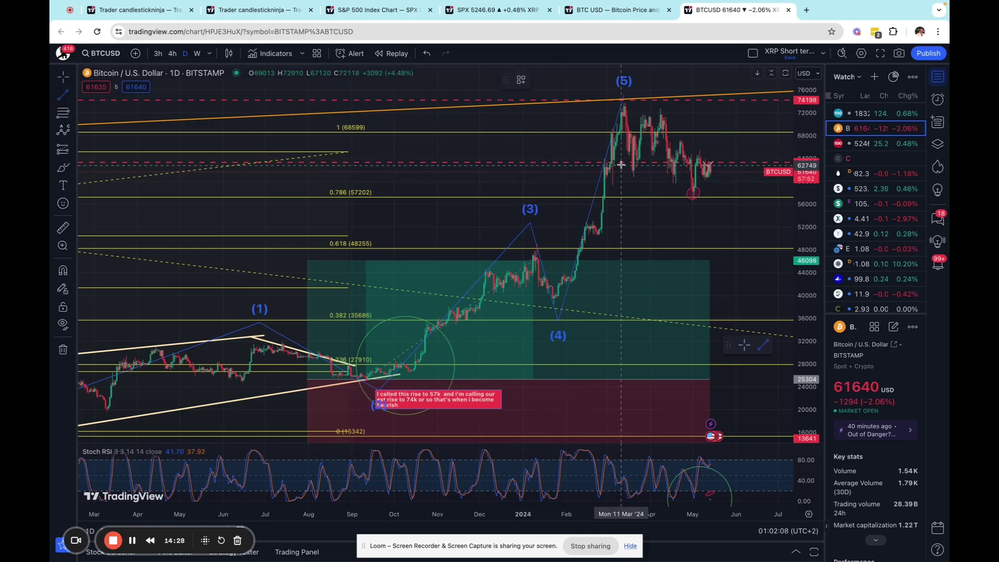
{"action": "left_click", "coordinate": [711, 201]}
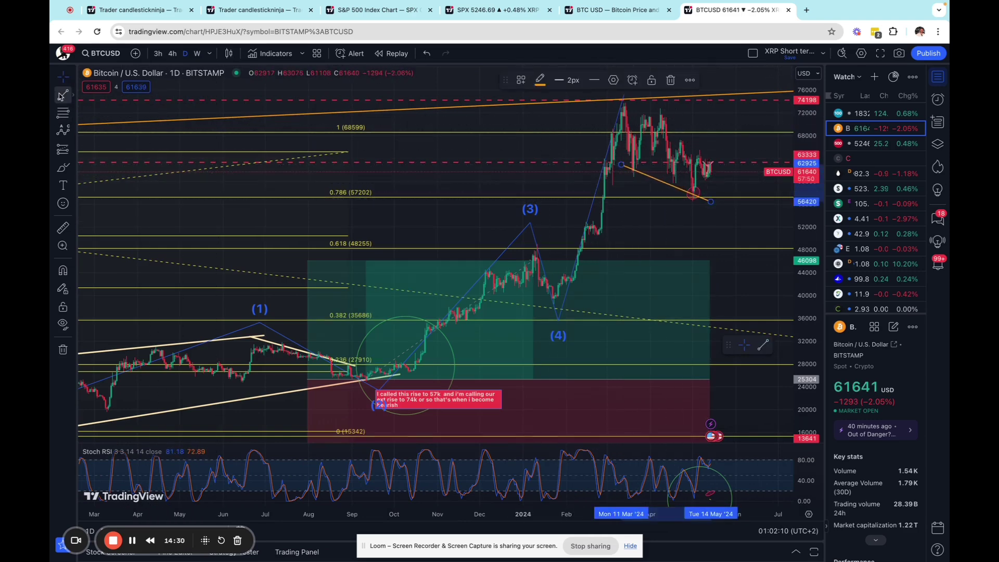
{"action": "left_click", "coordinate": [625, 103]}
{"action": "left_click", "coordinate": [723, 159]}
{"action": "scroll", "coordinate": [692, 211], "scroll_direction": "up", "scroll_amount": 3}
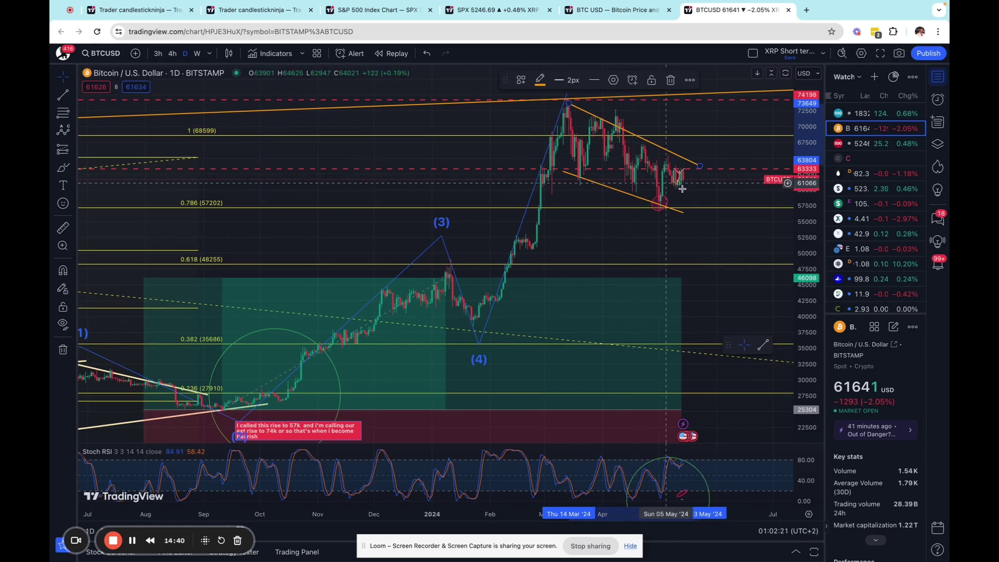
Set the Bitcoin chart to the 30-minute interval and bring price action from late April to mid-May into view
{"action": "left_click", "coordinate": [664, 202]}
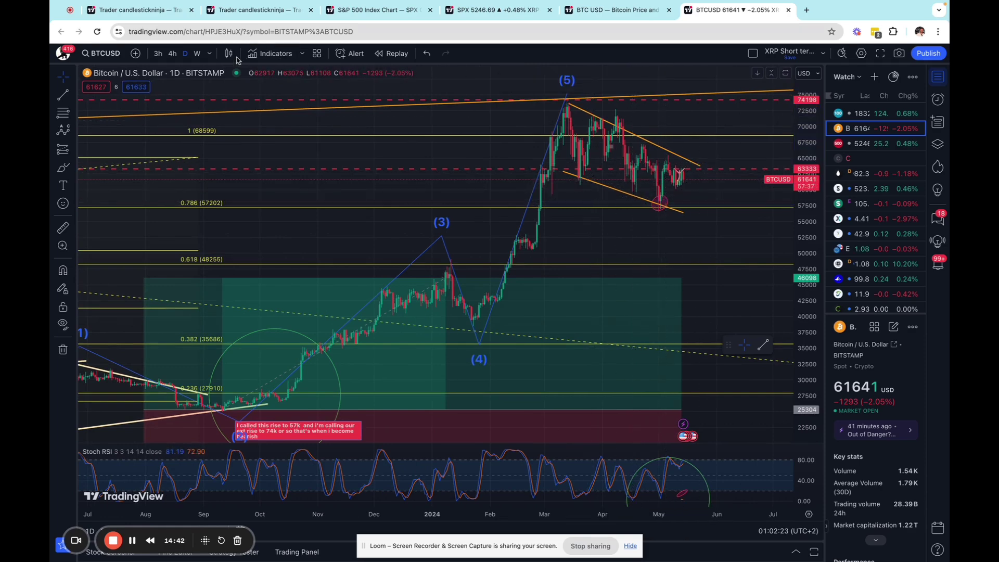
{"action": "left_click", "coordinate": [207, 54]}
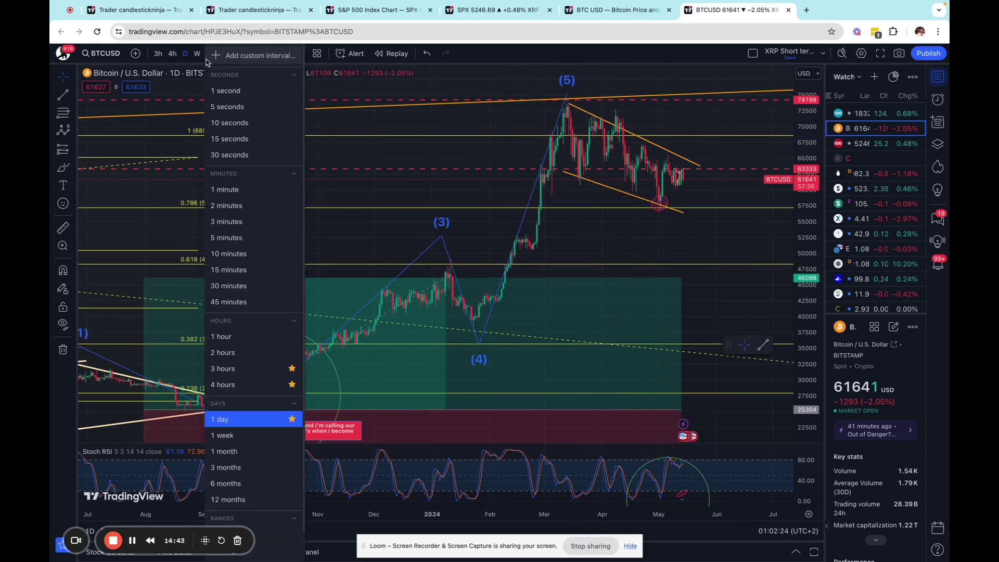
{"action": "left_click", "coordinate": [254, 288]}
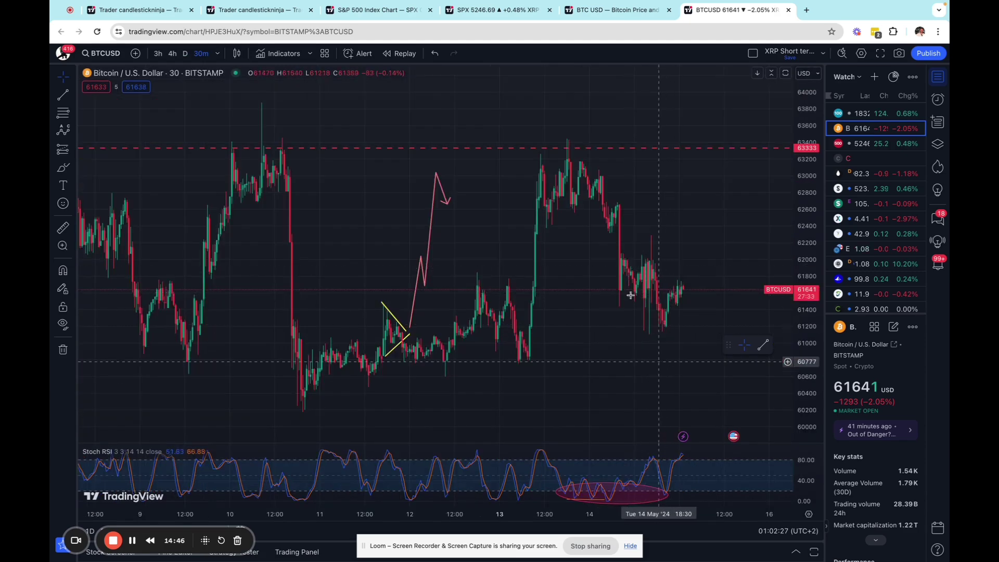
{"action": "scroll", "coordinate": [549, 232], "scroll_direction": "down", "scroll_amount": 5}
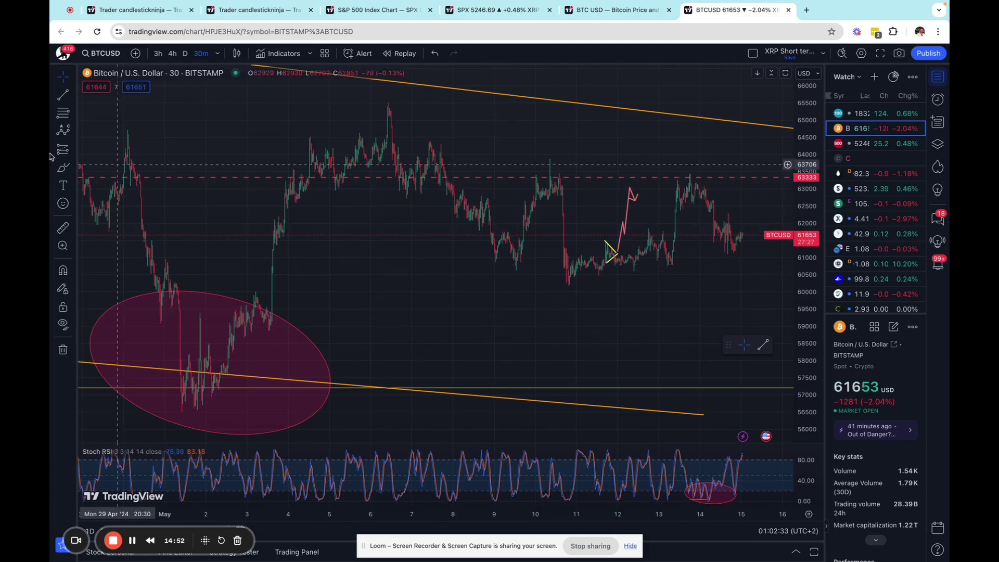
Add a horizontal line at about 61091 along the recent lows of the 30-minute Bitcoin chart
{"action": "left_click", "coordinate": [63, 102]}
{"action": "left_click", "coordinate": [74, 96]}
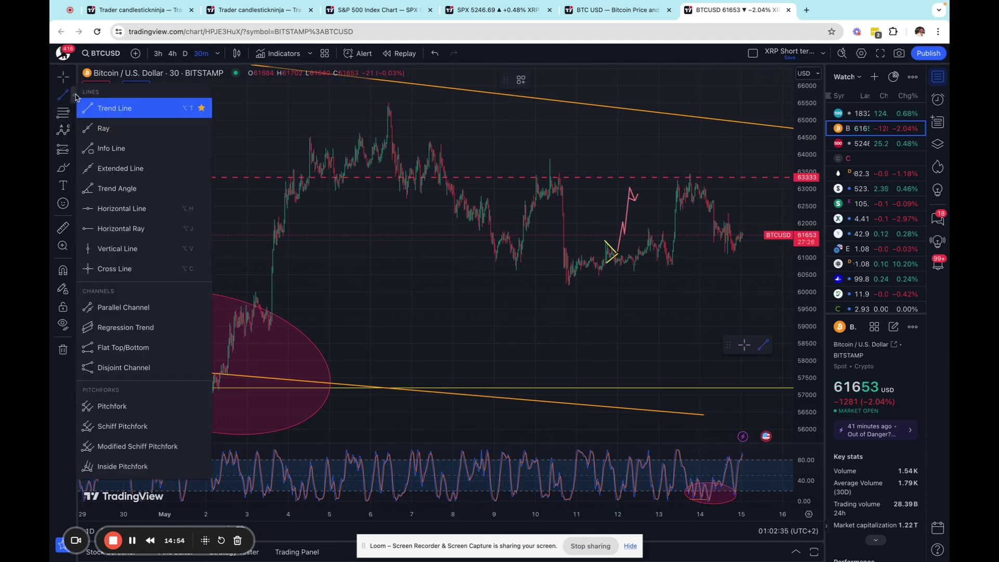
{"action": "left_click", "coordinate": [109, 215]}
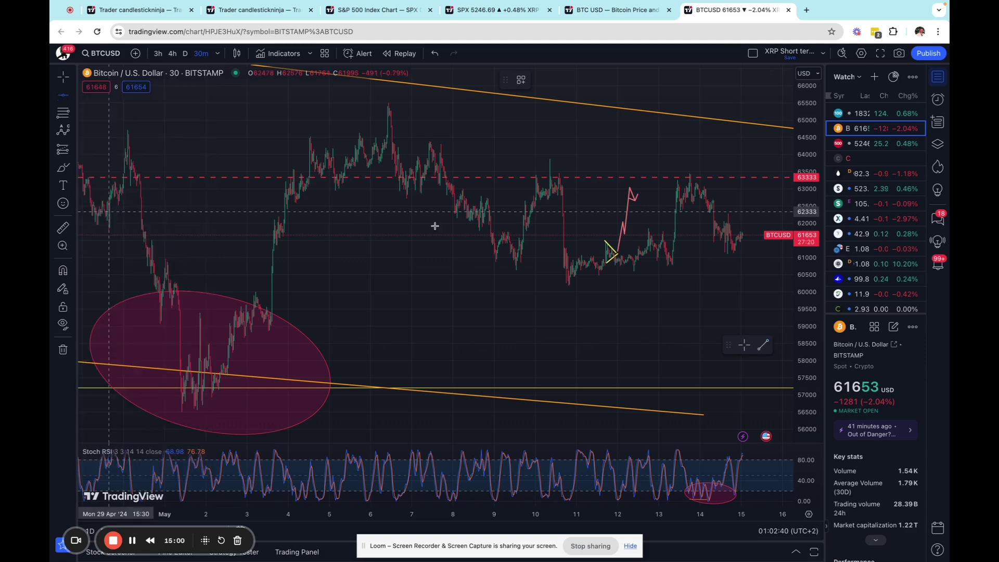
{"action": "left_click", "coordinate": [489, 255]}
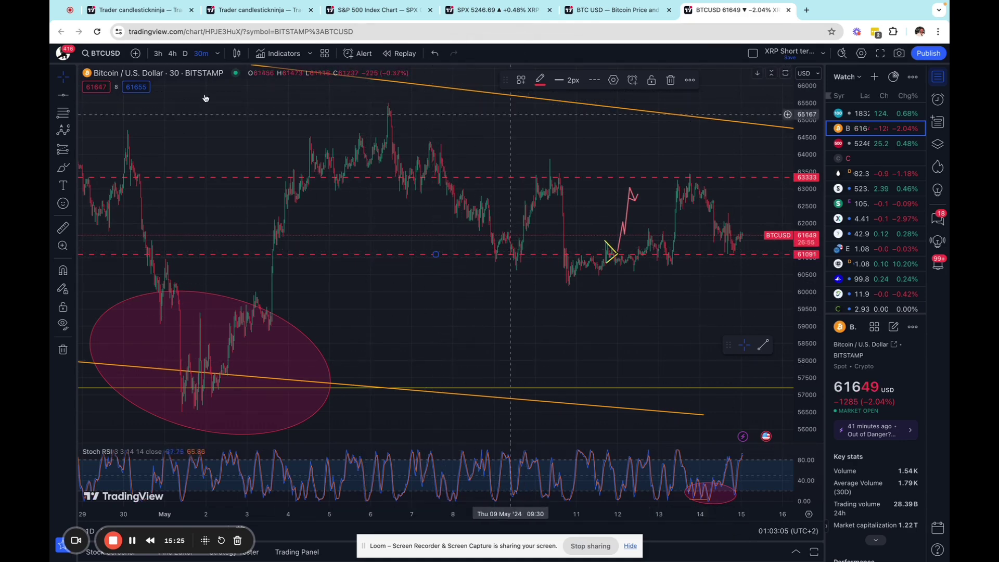
{"action": "left_click", "coordinate": [219, 55]}
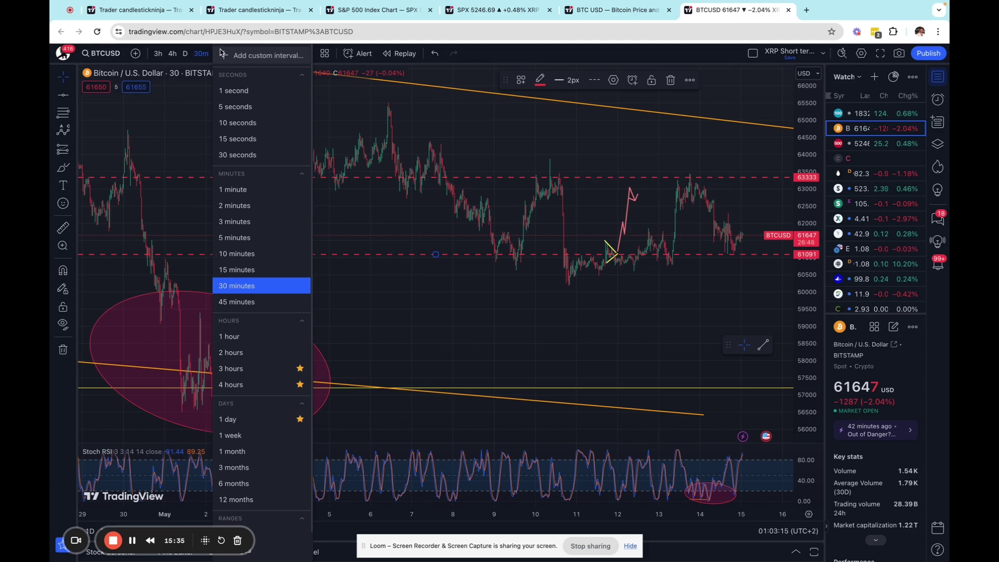
Switch to the published idea "A walk the VIX Memory Lane may be most beneficial to any trader!" to examine its monthly chart
{"action": "left_click", "coordinate": [390, 11]}
{"action": "left_click", "coordinate": [254, 11]}
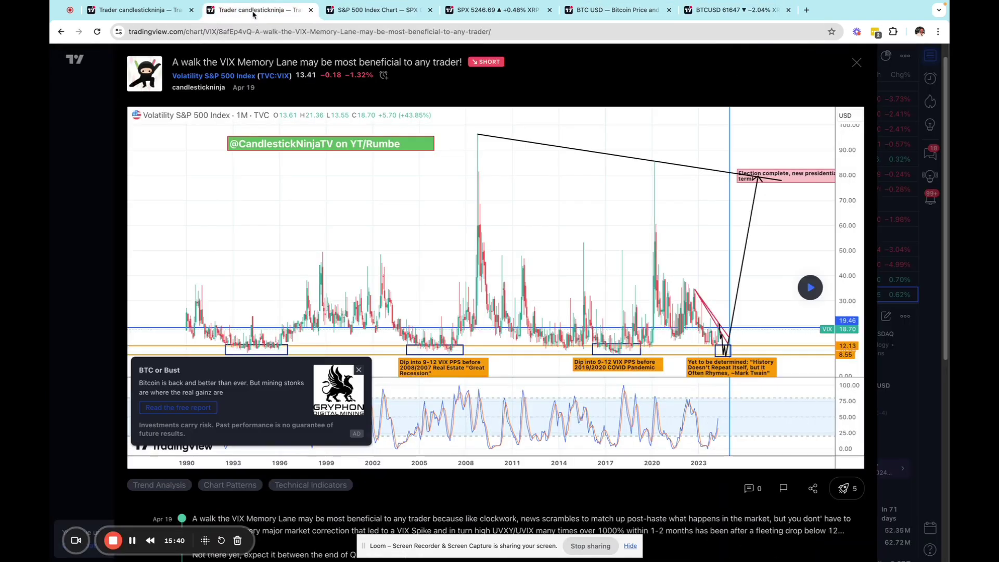
{"action": "left_click", "coordinate": [161, 13]}
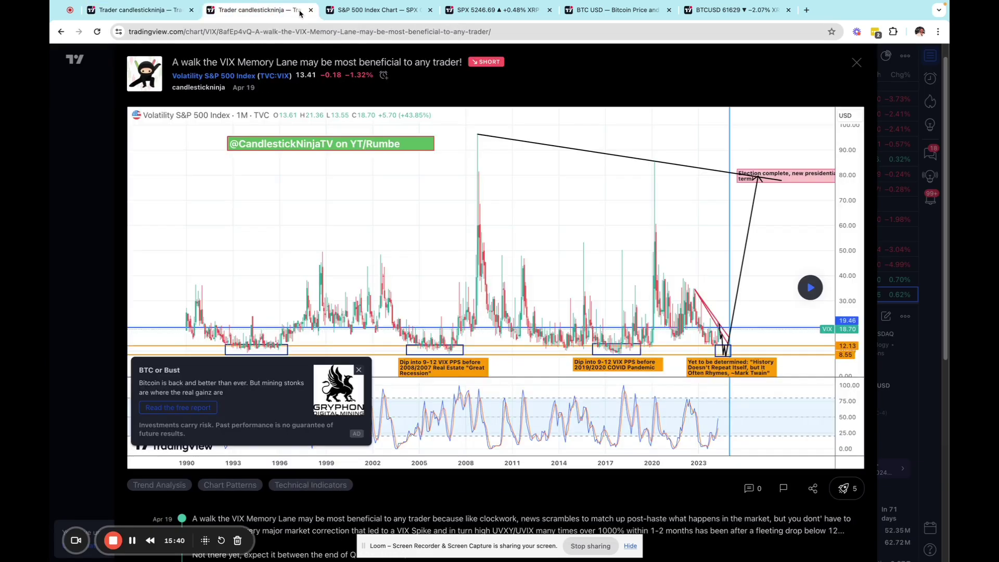
{"action": "left_click", "coordinate": [274, 12]}
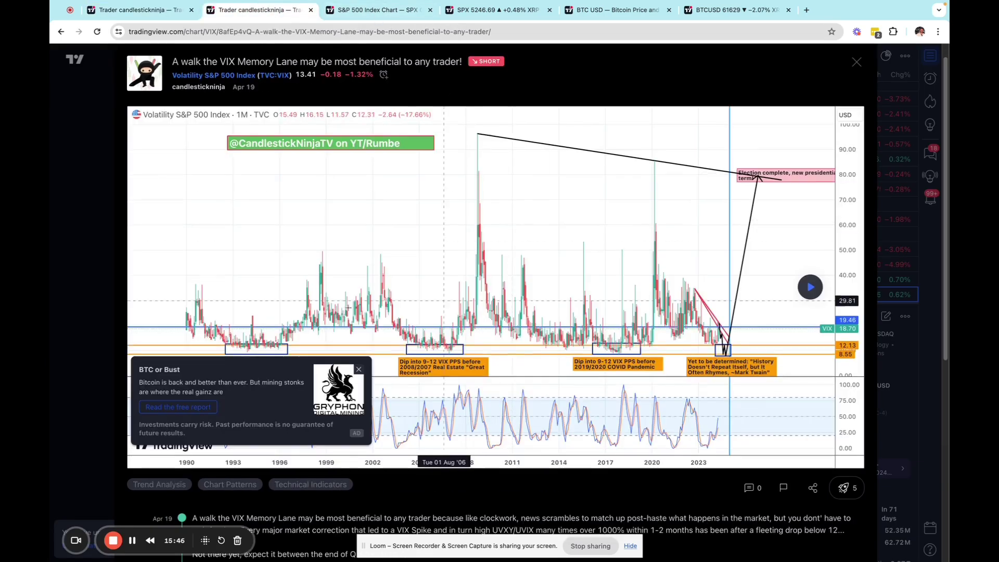
Dismiss the FOREX.com ad covering the monthly VIX chart and close the ad-free upgrade offer
{"action": "scroll", "coordinate": [313, 385], "scroll_direction": "up", "scroll_amount": 1}
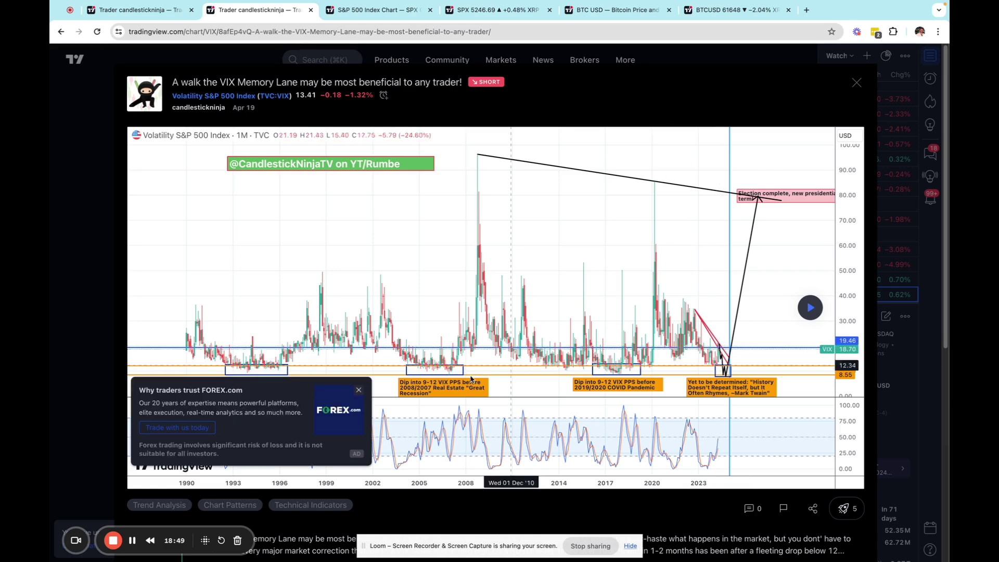
{"action": "left_click", "coordinate": [359, 390]}
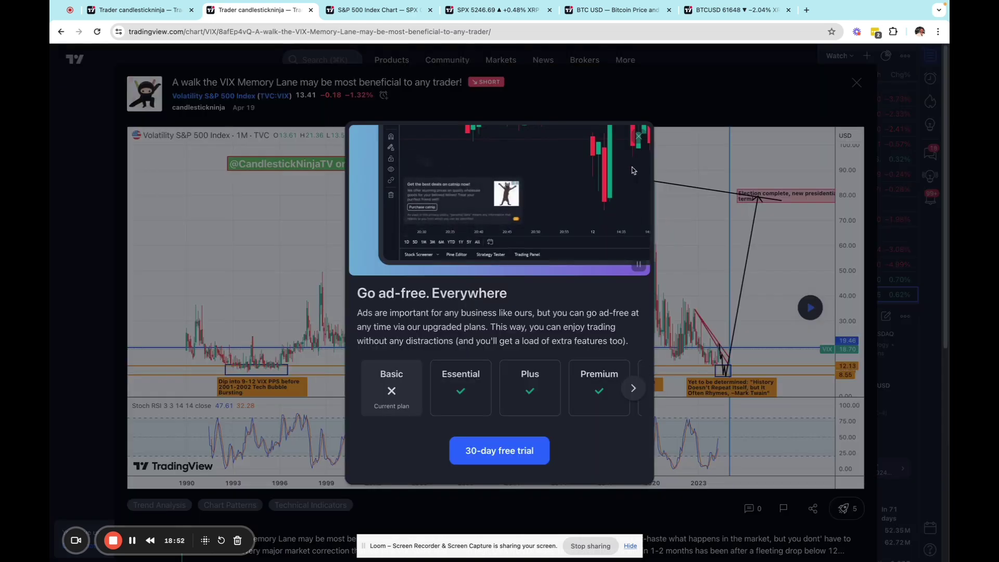
{"action": "left_click", "coordinate": [639, 136]}
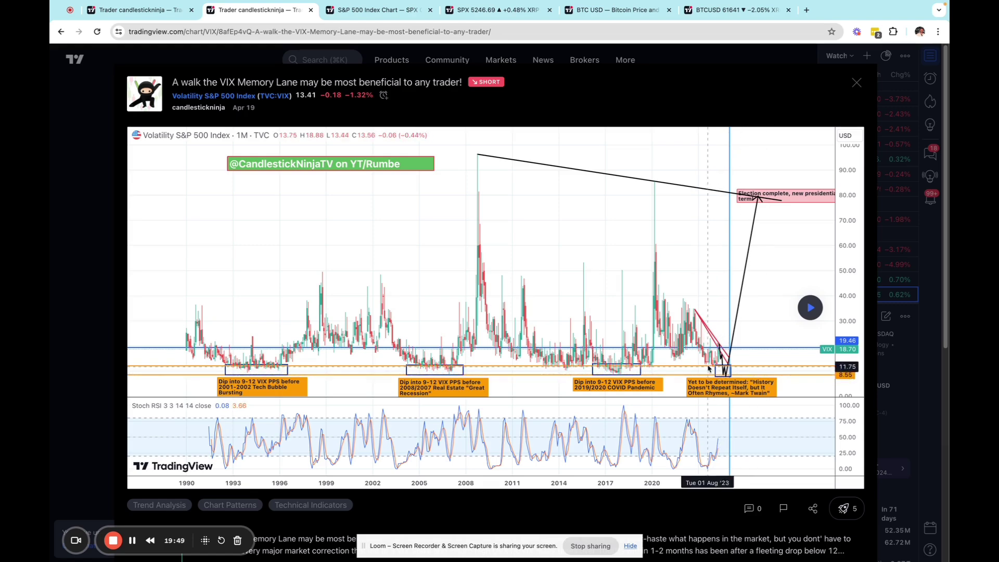
Switch to the published idea on Riot Platforms' move to $16 and examine its 4-hour chart
{"action": "left_click", "coordinate": [121, 11]}
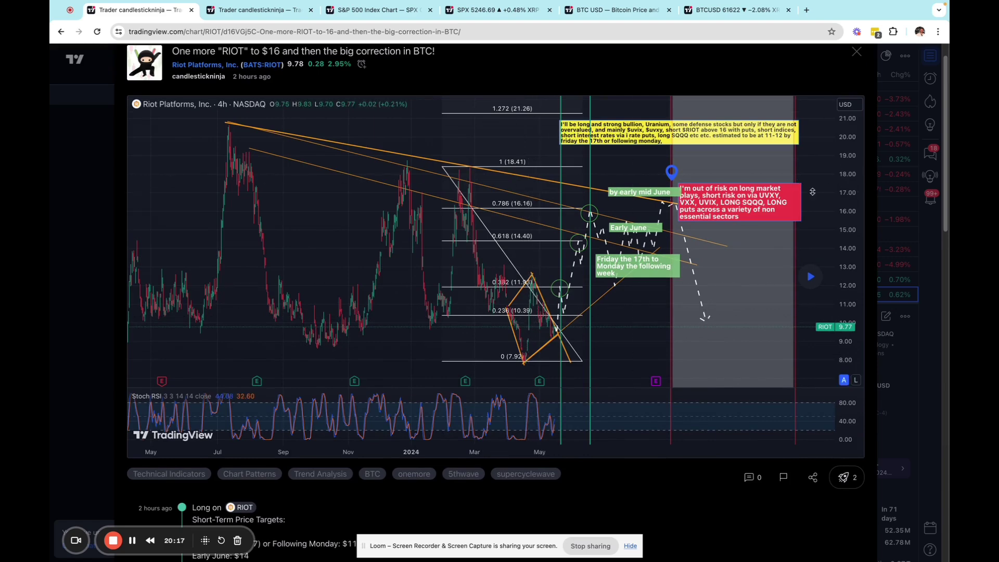
{"action": "scroll", "coordinate": [554, 250], "scroll_direction": "up", "scroll_amount": 1}
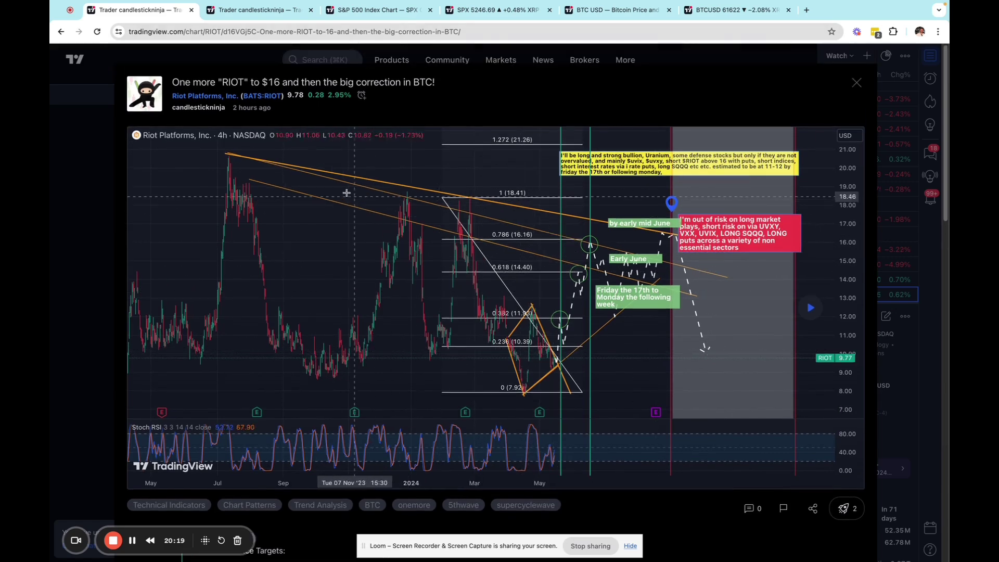